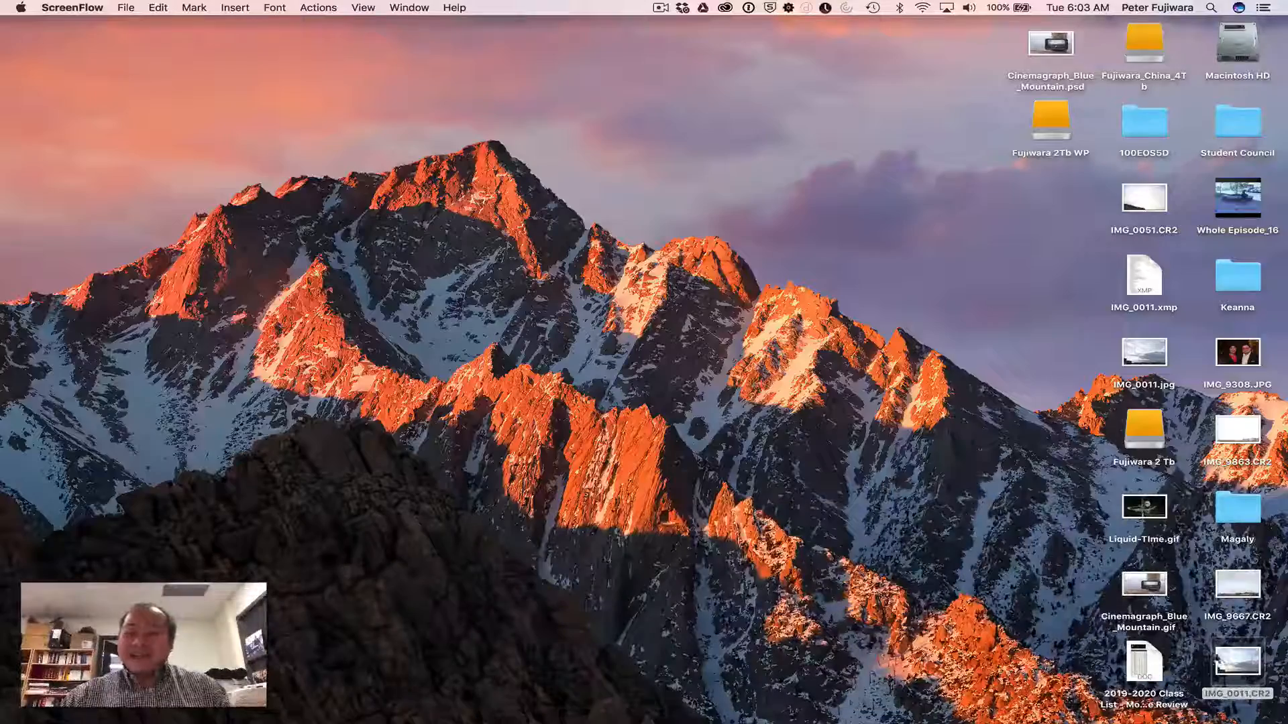
Open the raw photo IMG_0011.CR2 from the desktop in Camera Raw to view it, and cancel without developing it.
click(1231, 662)
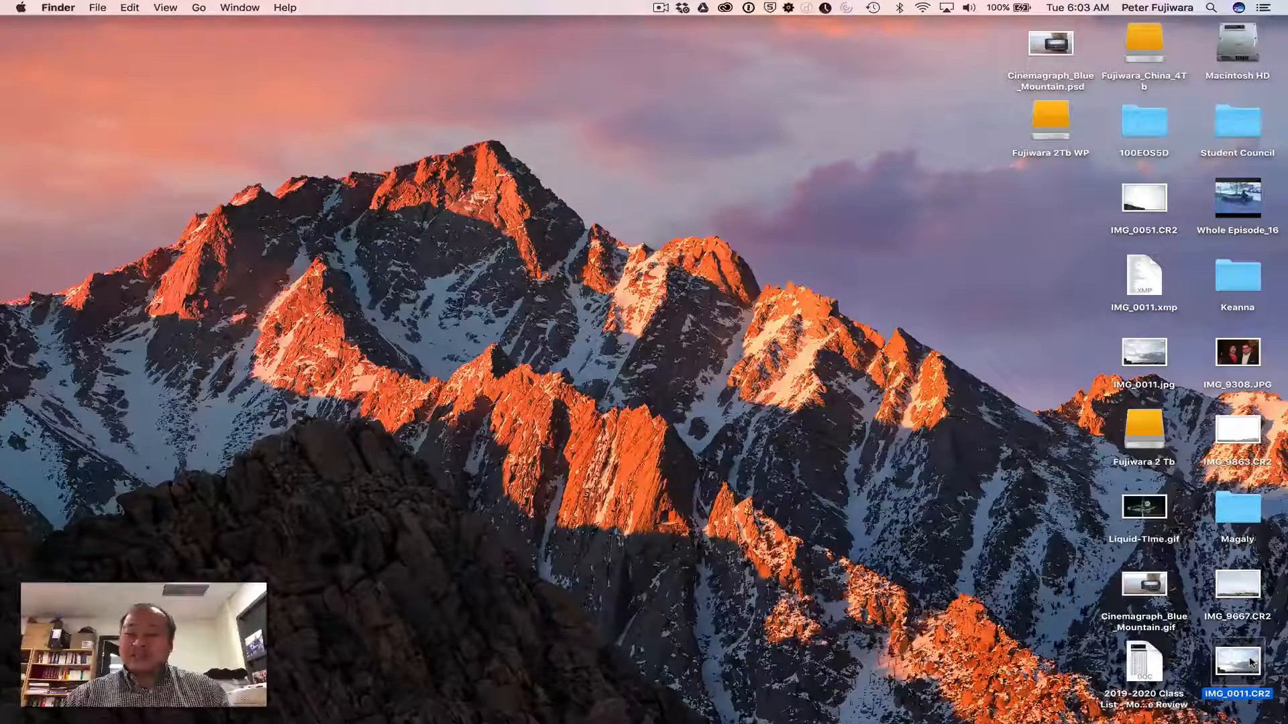
double_click(1238, 663)
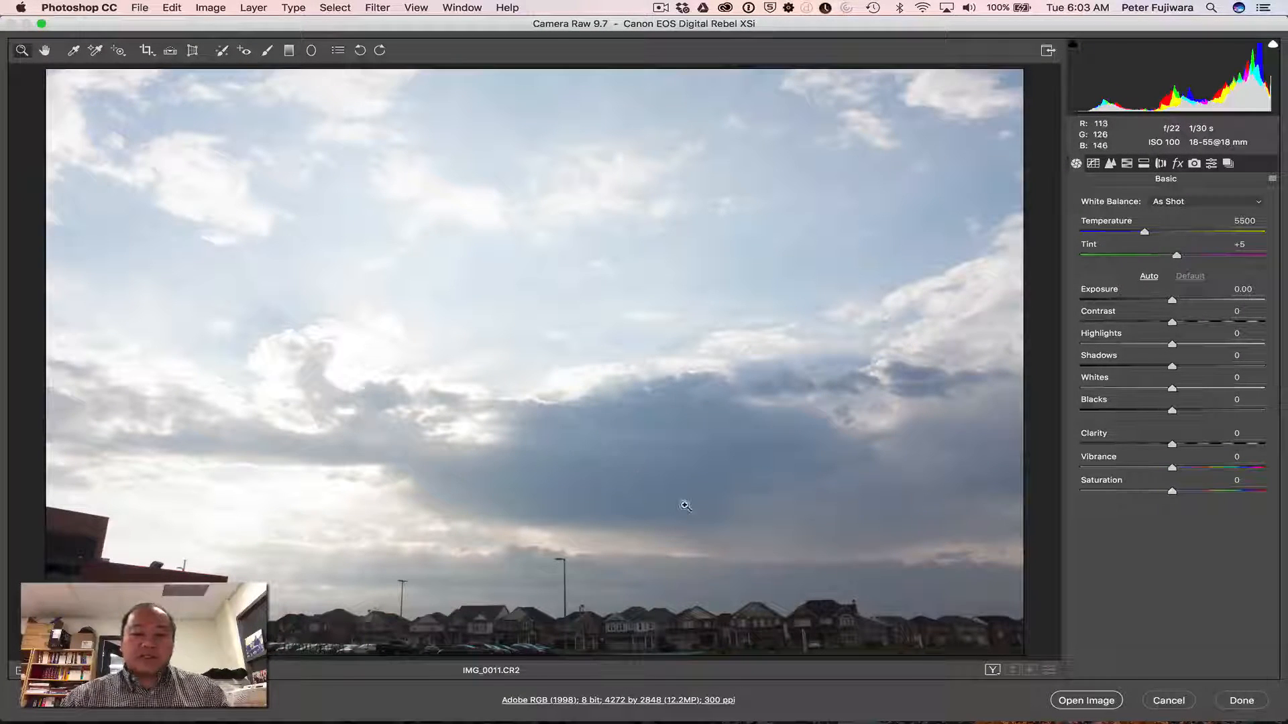
click(1167, 701)
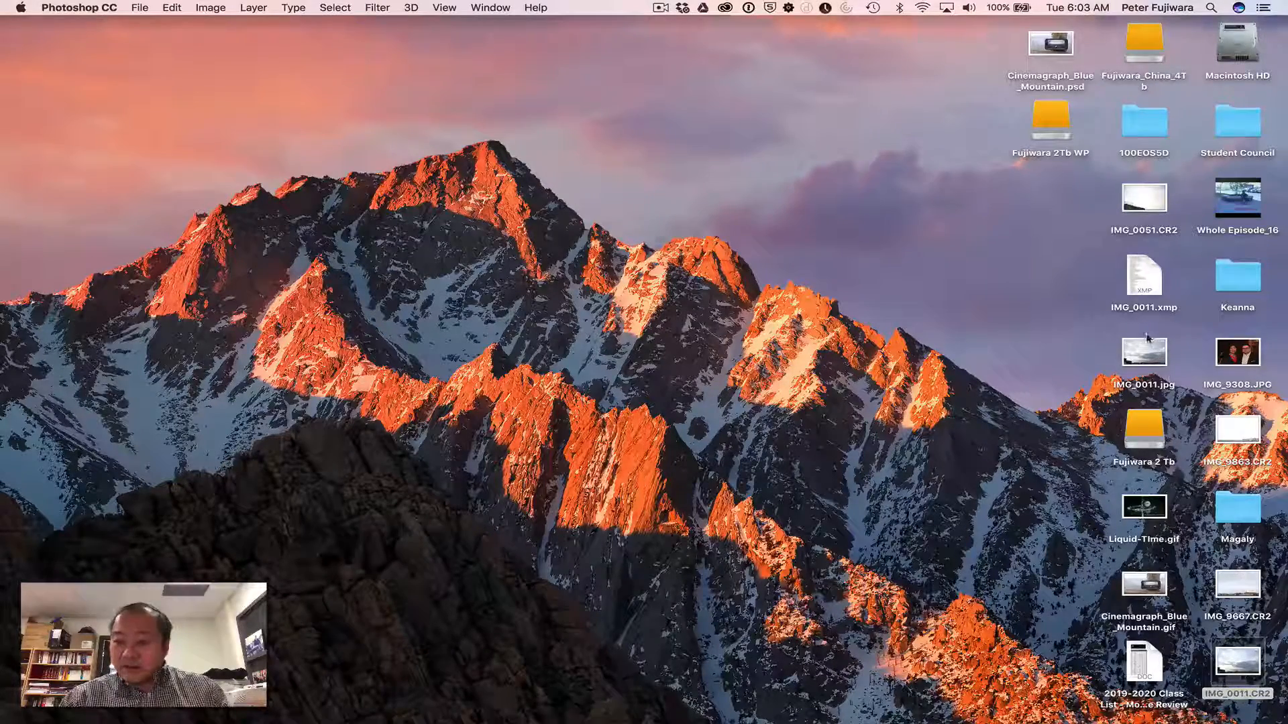
Open IMG_0011.jpg from the desktop with Adobe Photoshop CC 2017.
click(1146, 353)
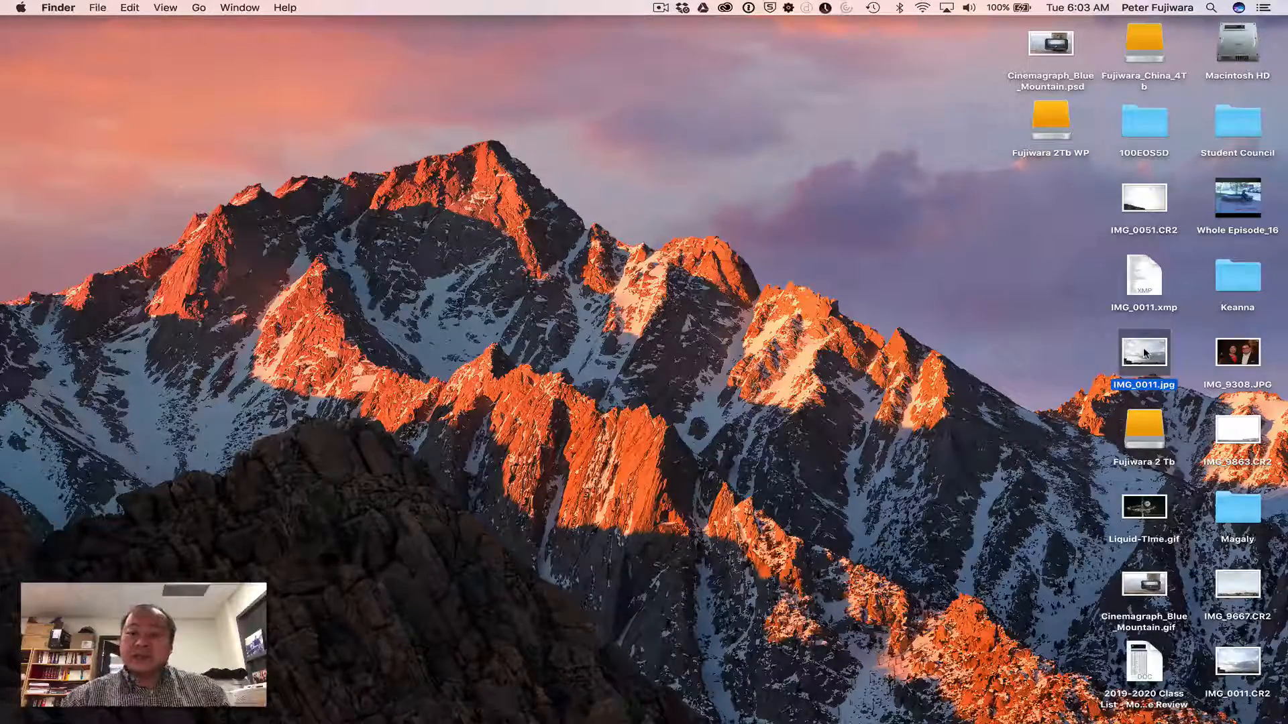
right_click(1145, 352)
mouse_move(1113, 368)
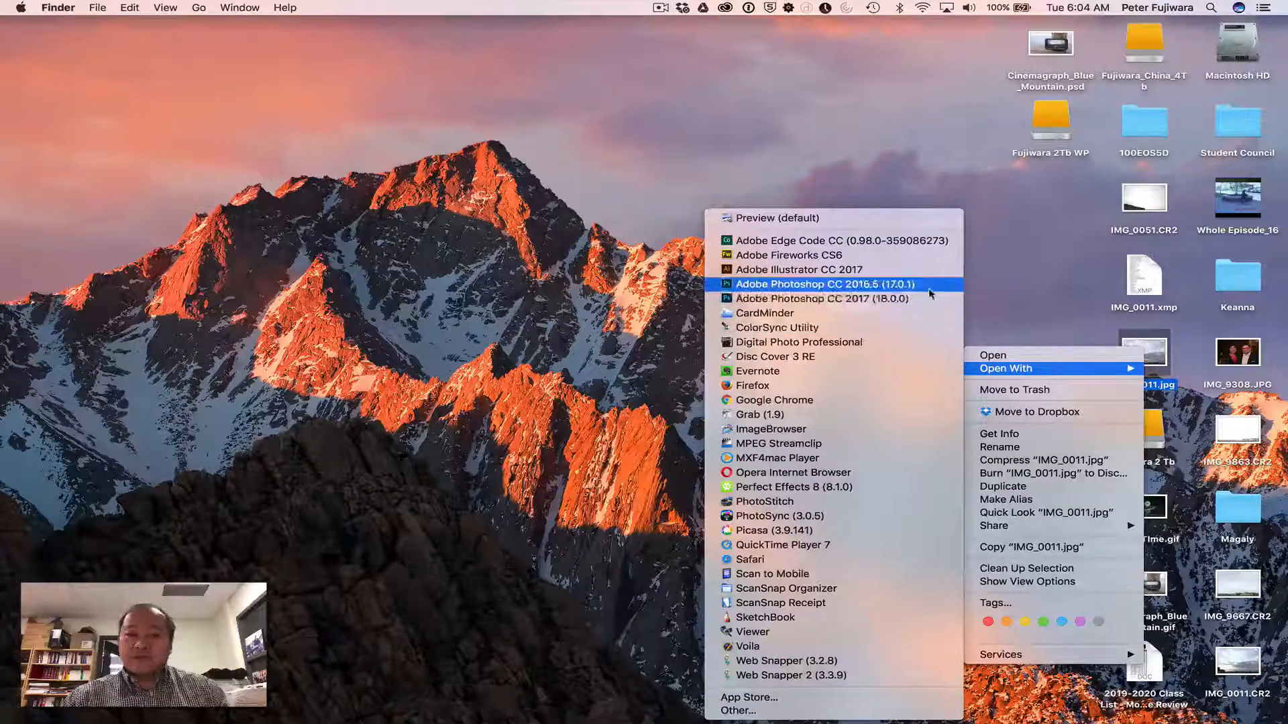
click(929, 299)
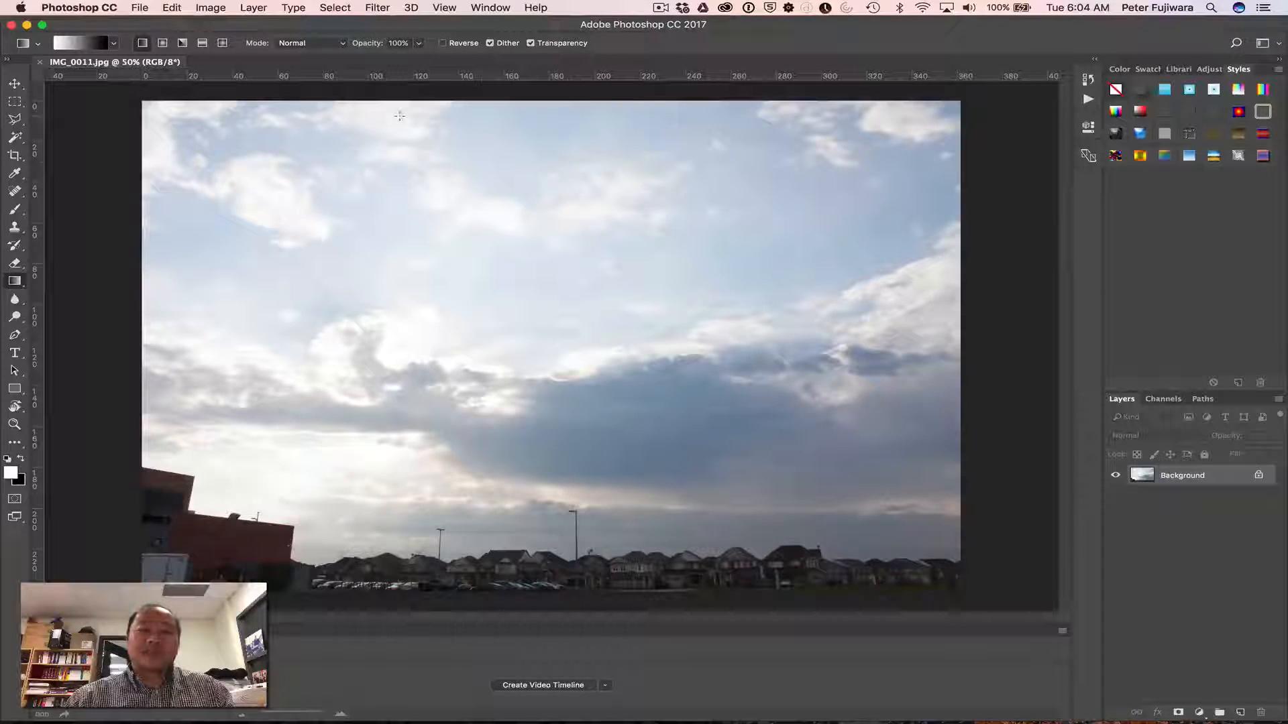
Hide the Timeline and fit the photo to the available canvas area.
click(490, 9)
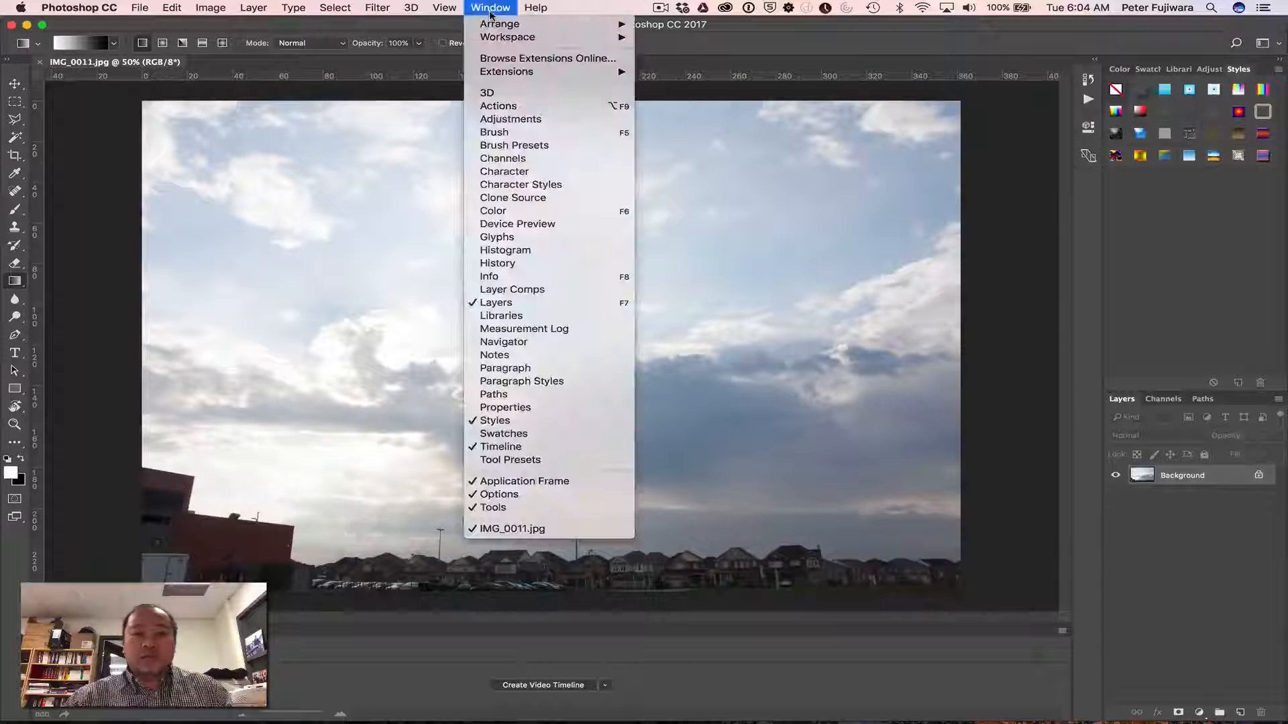
click(540, 444)
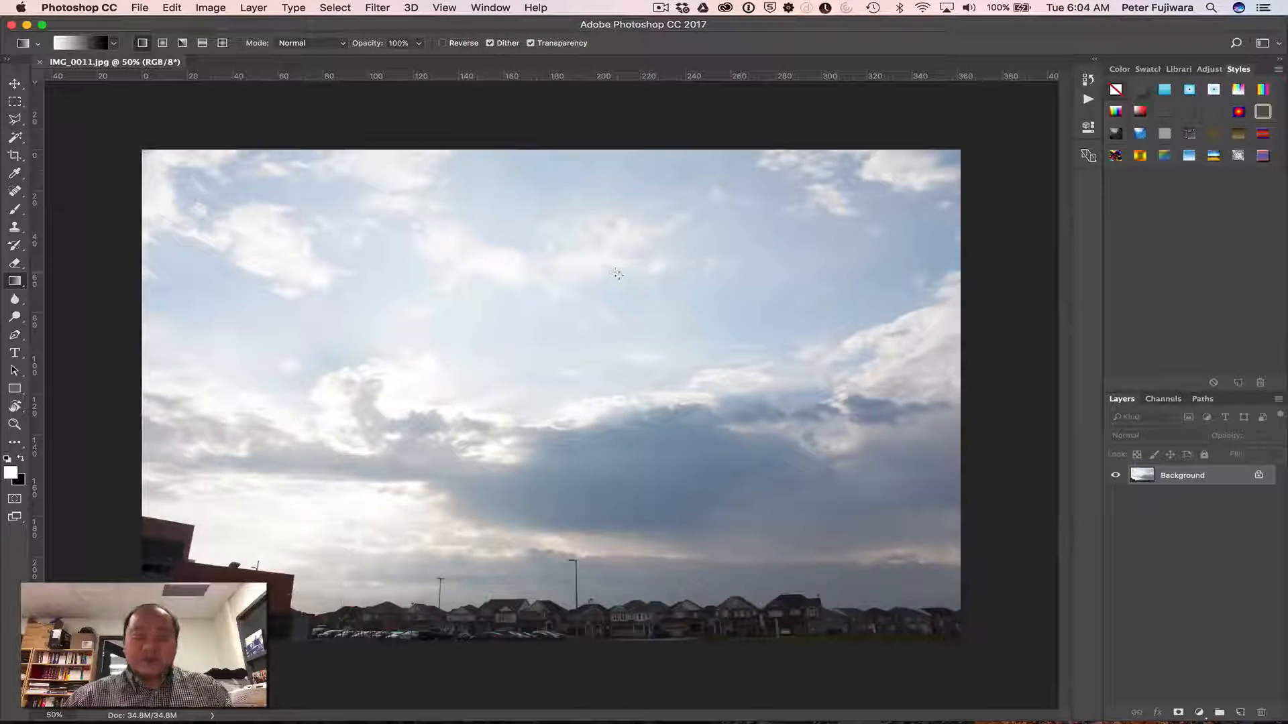
key(super+0)
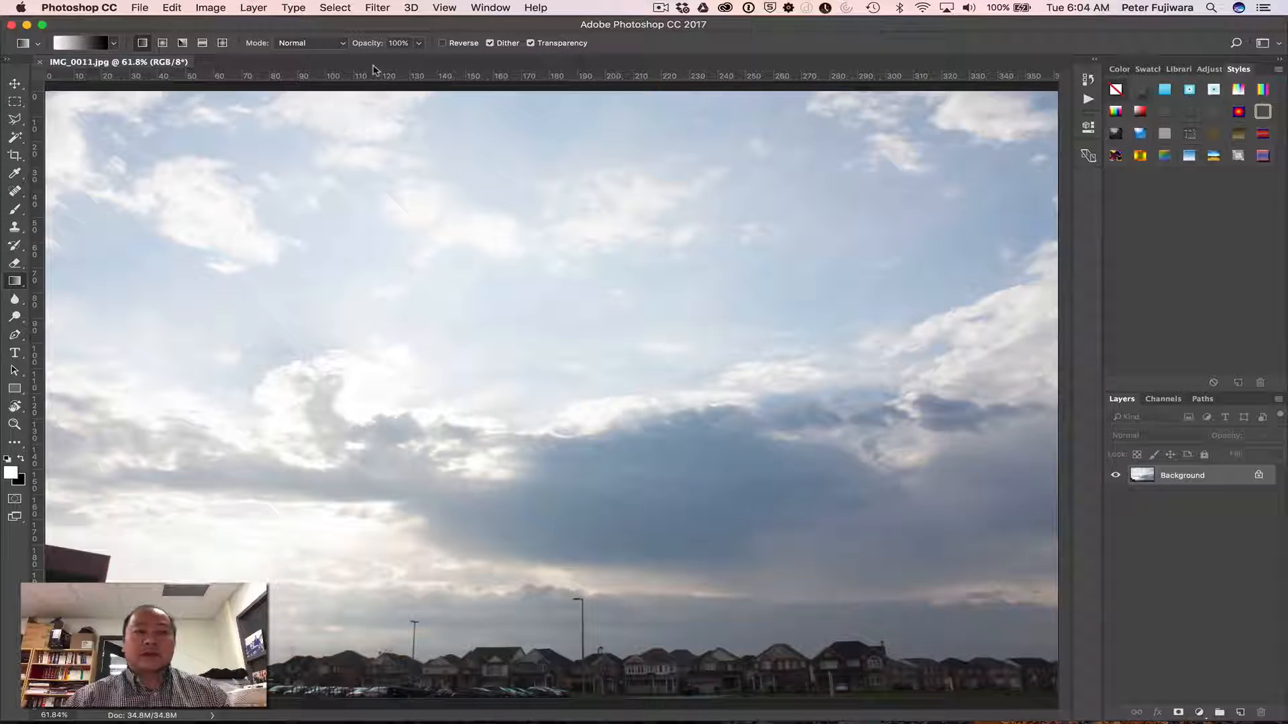
Try an Exposure adjustment on the JPG photo at -2.67 and +0.13, and cancel it.
click(206, 7)
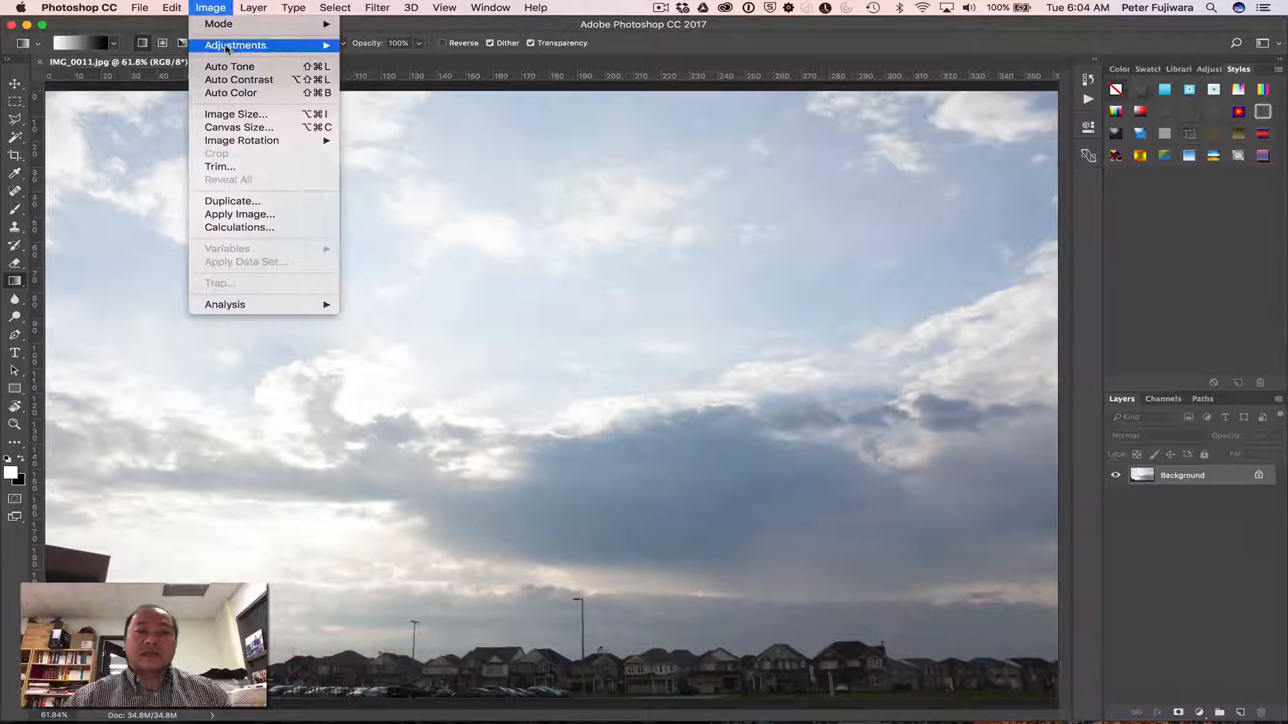
mouse_move(224, 45)
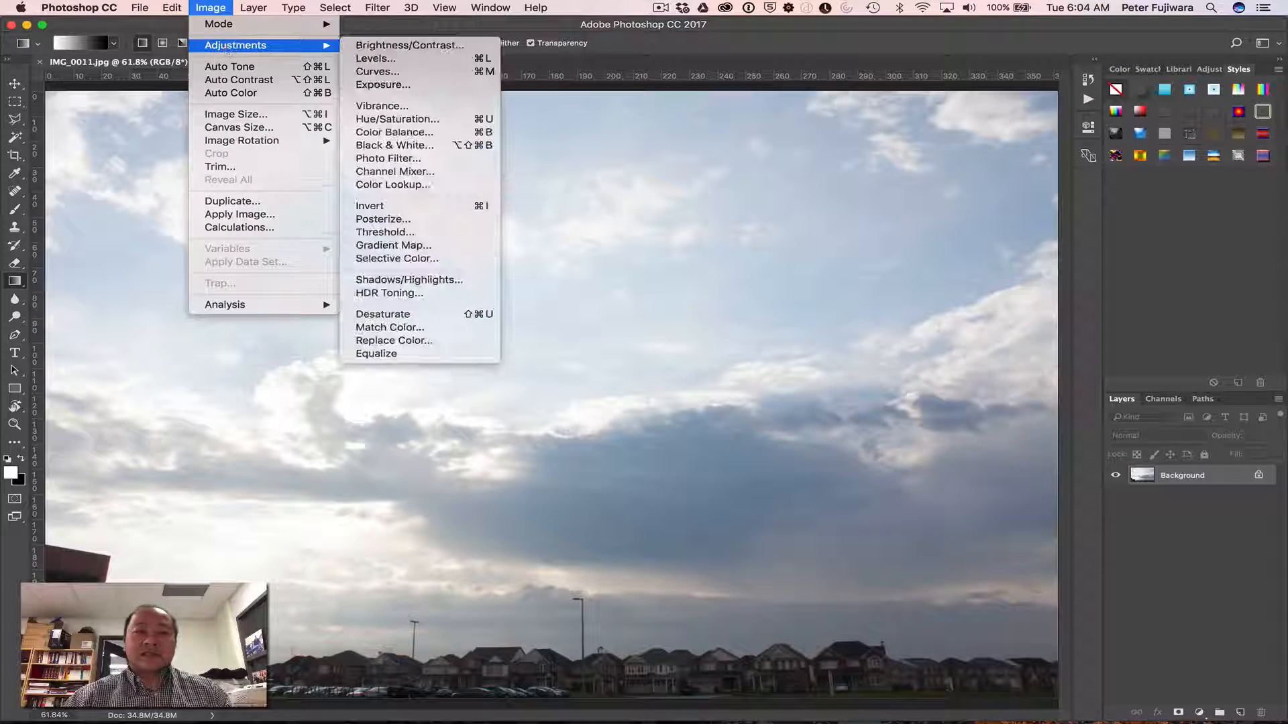
click(407, 94)
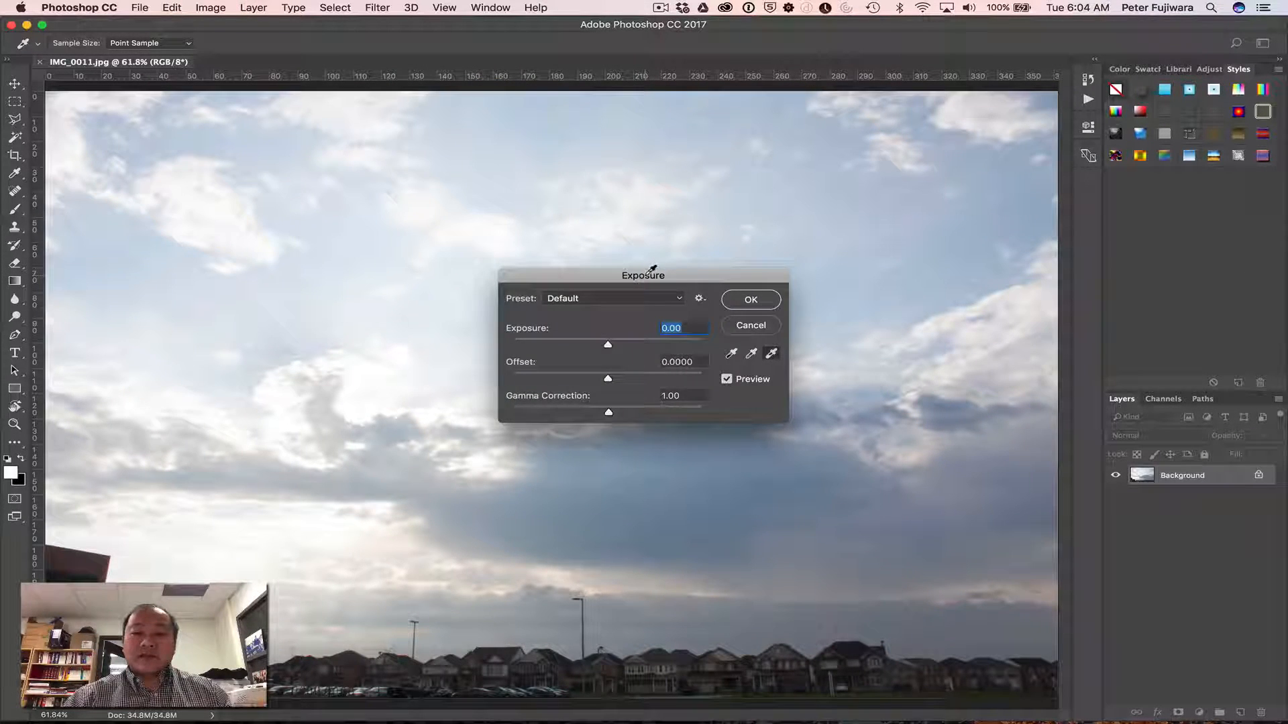
drag(652, 269, 1017, 194)
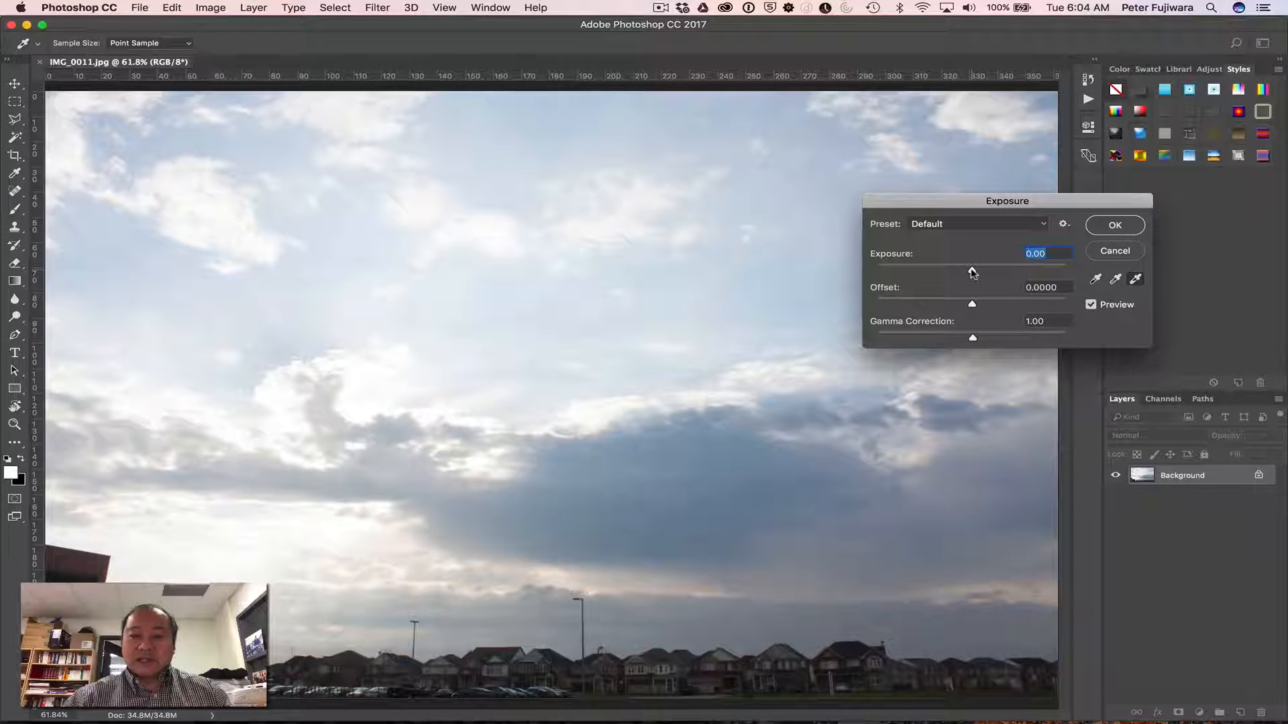
drag(970, 271, 933, 273)
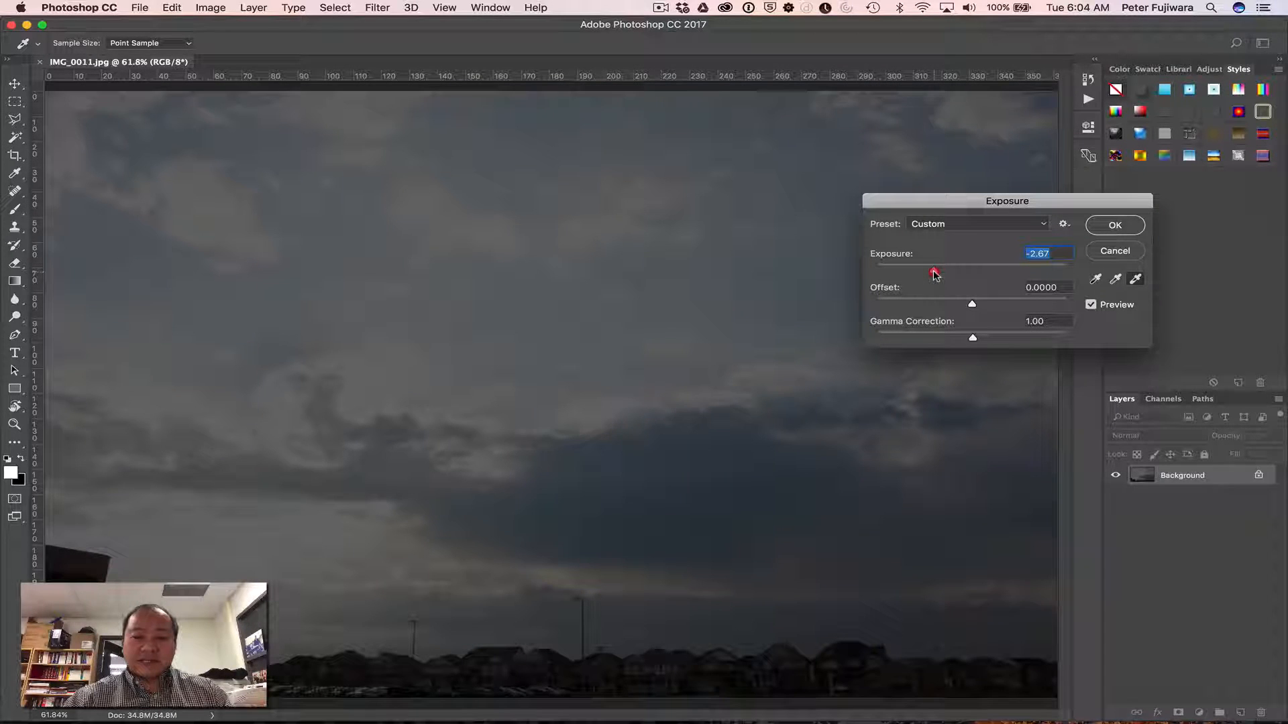
drag(934, 273, 974, 279)
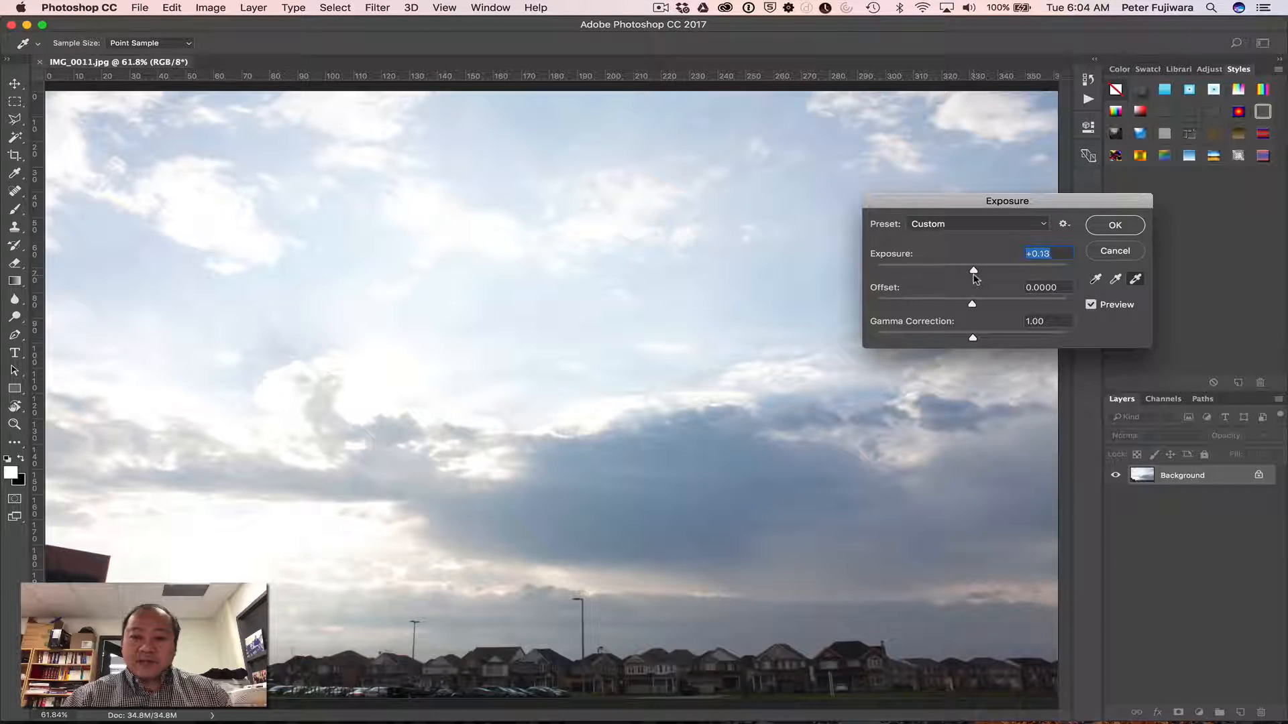
click(1115, 251)
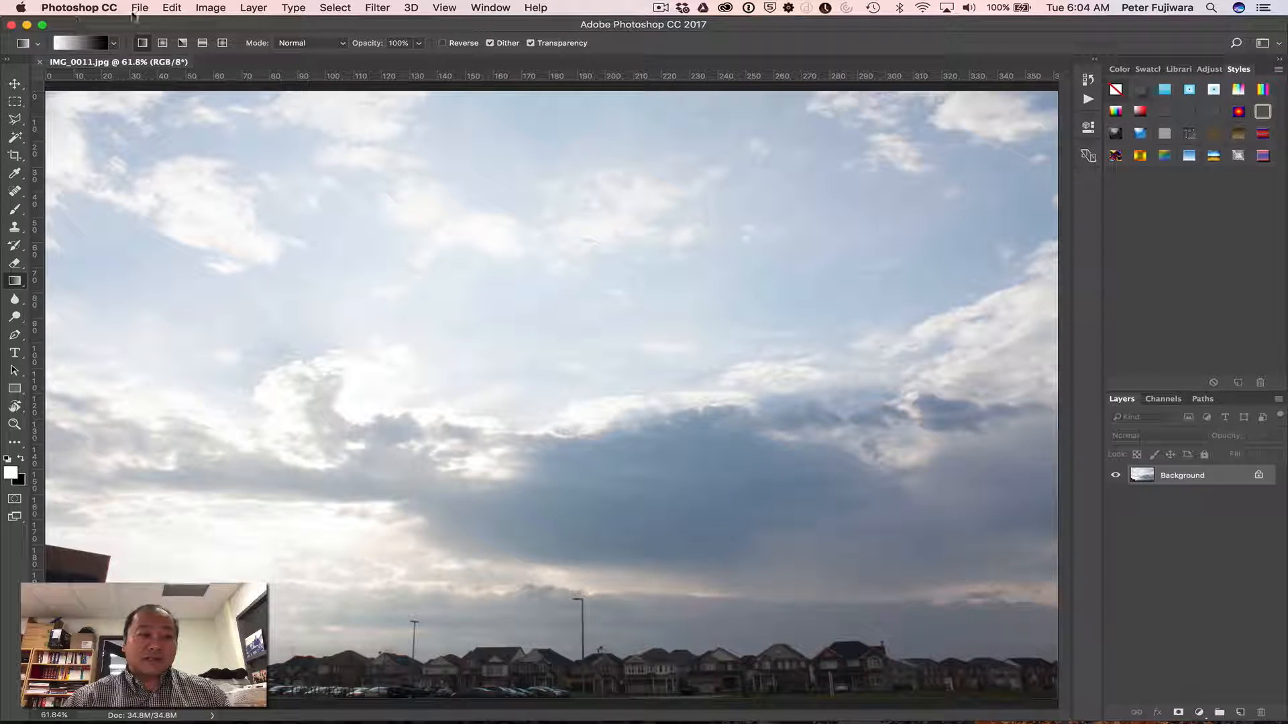
Close the JPG photo and open the raw file IMG_0011.CR2 from the desktop in Camera Raw.
click(42, 63)
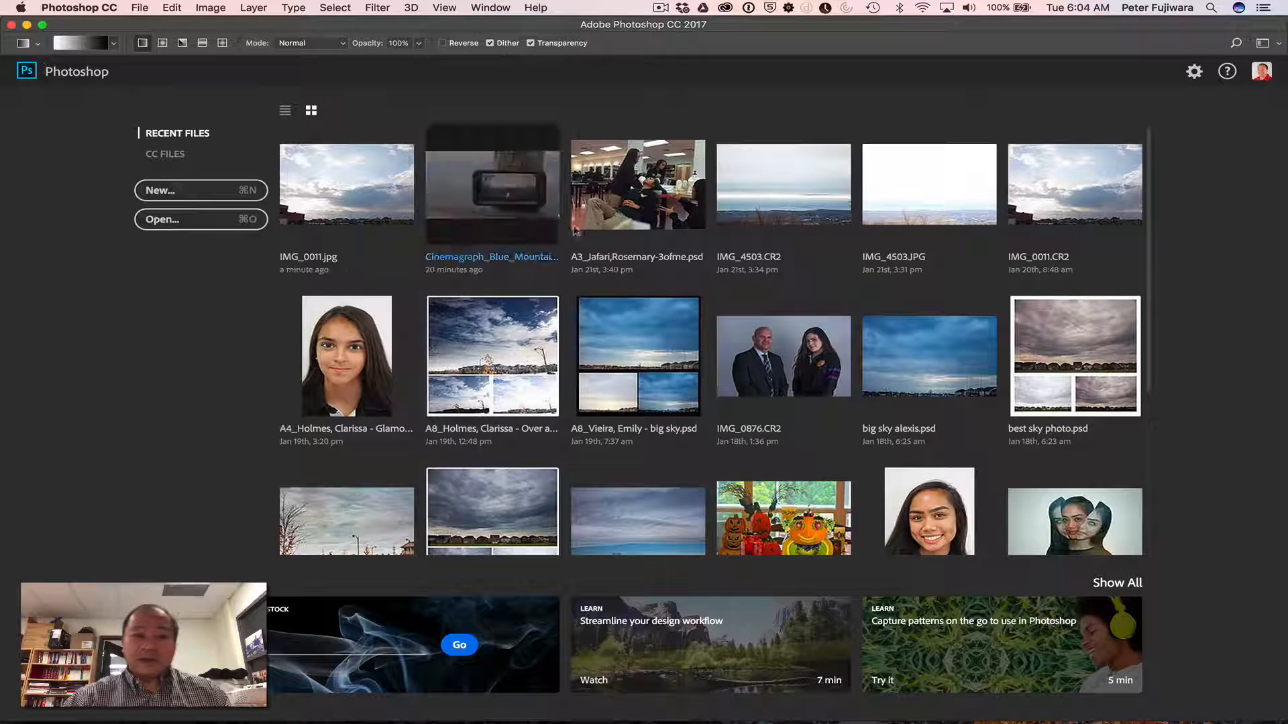
key(super)
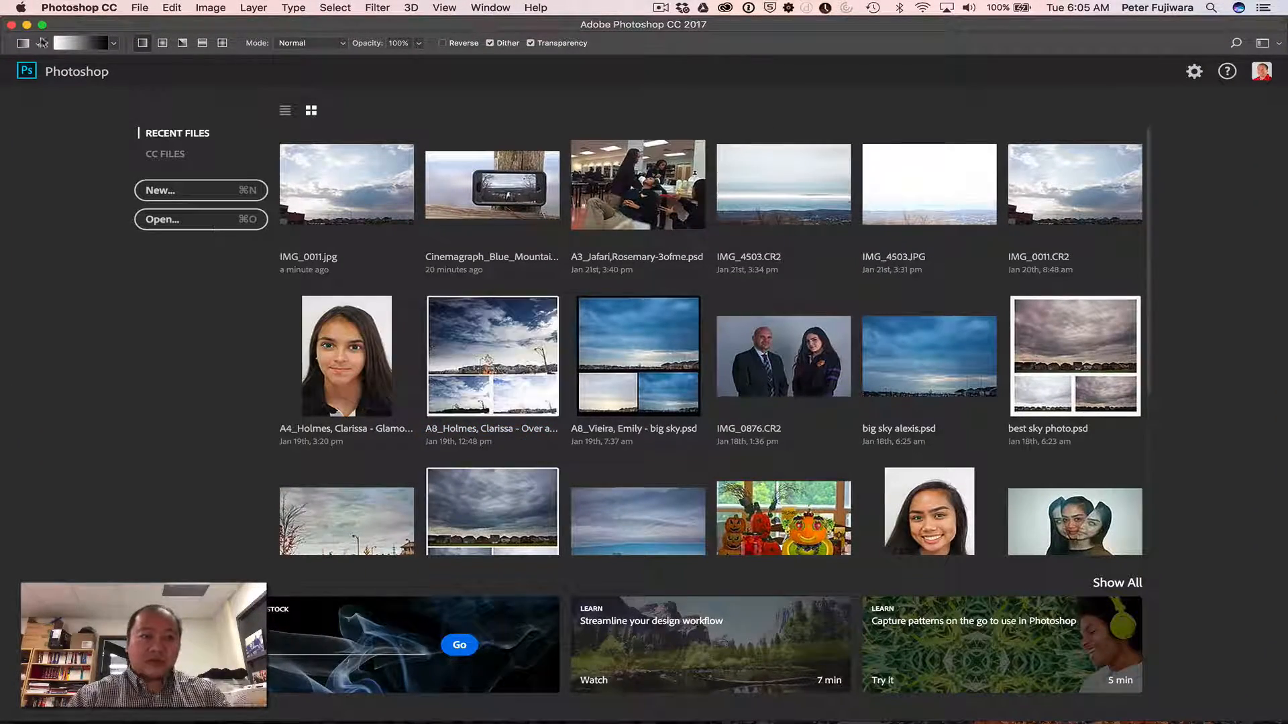
mouse_move(1, 2)
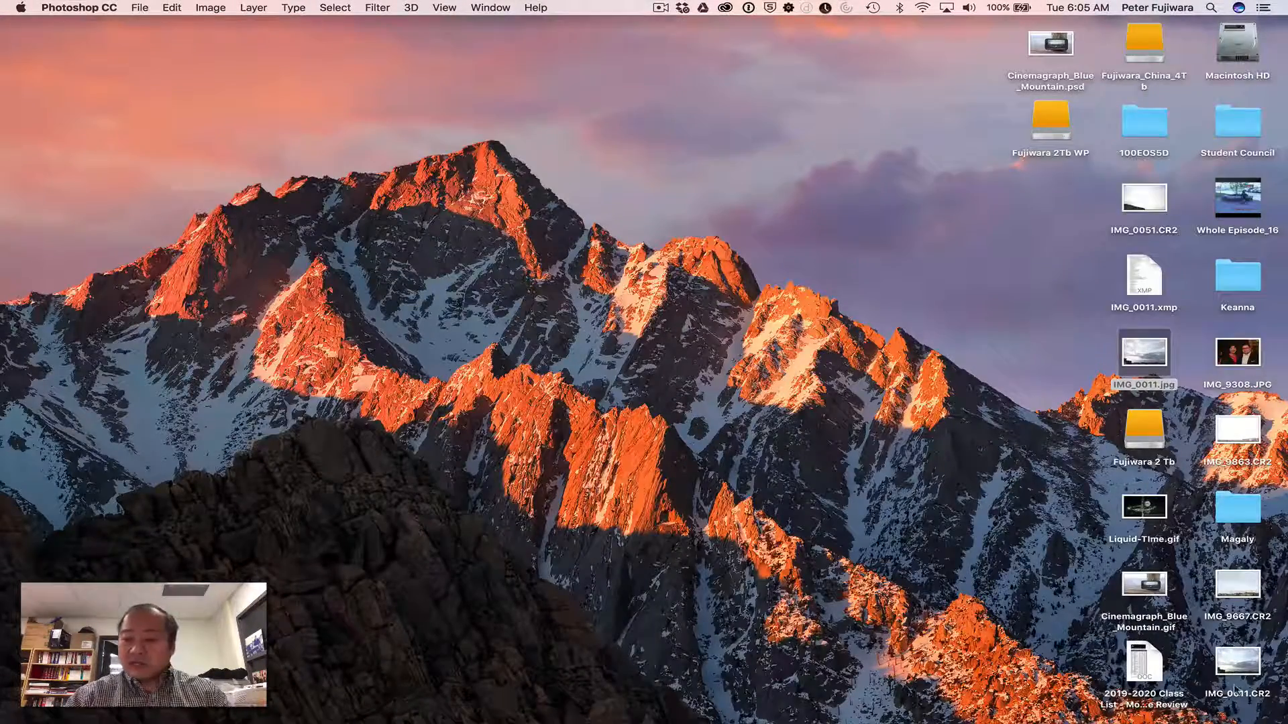
double_click(1234, 663)
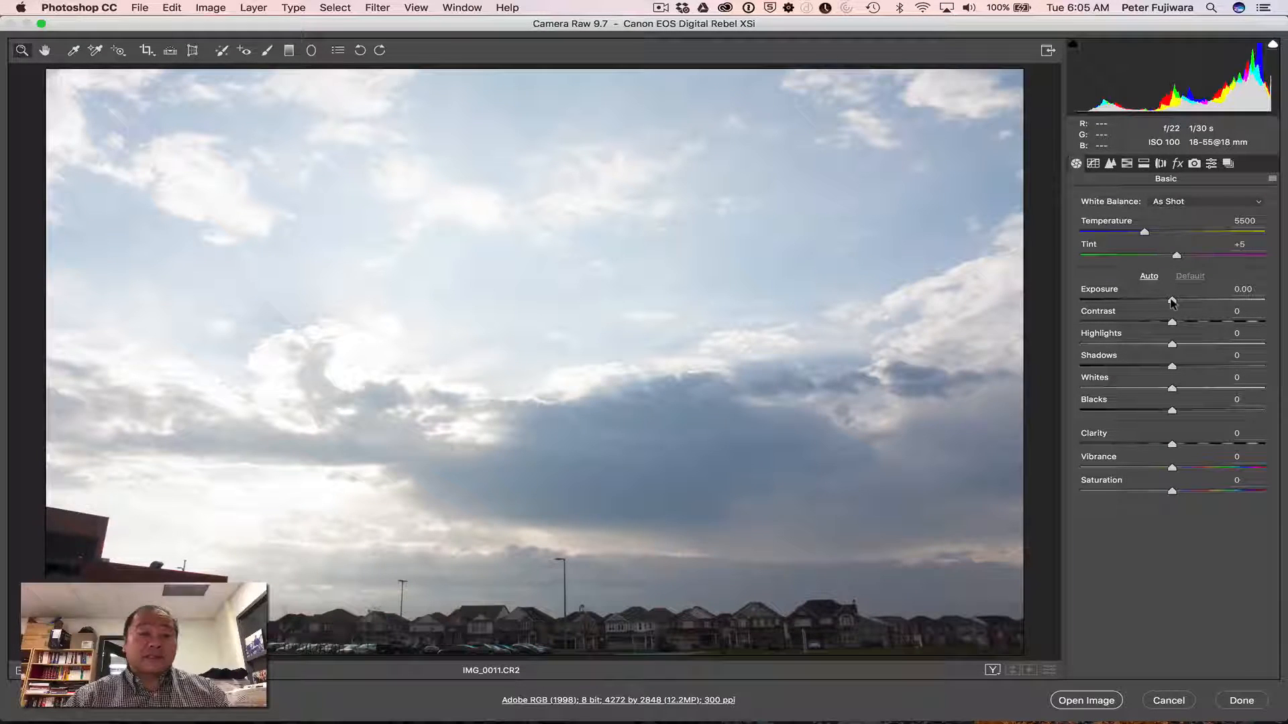
Develop a dark sky version with Exposure -1.90, Clarity +22, Temperature 4700, Vibrance +5 and Saturation +13, and open it in Photoshop fitted to the window.
drag(1172, 301, 1138, 308)
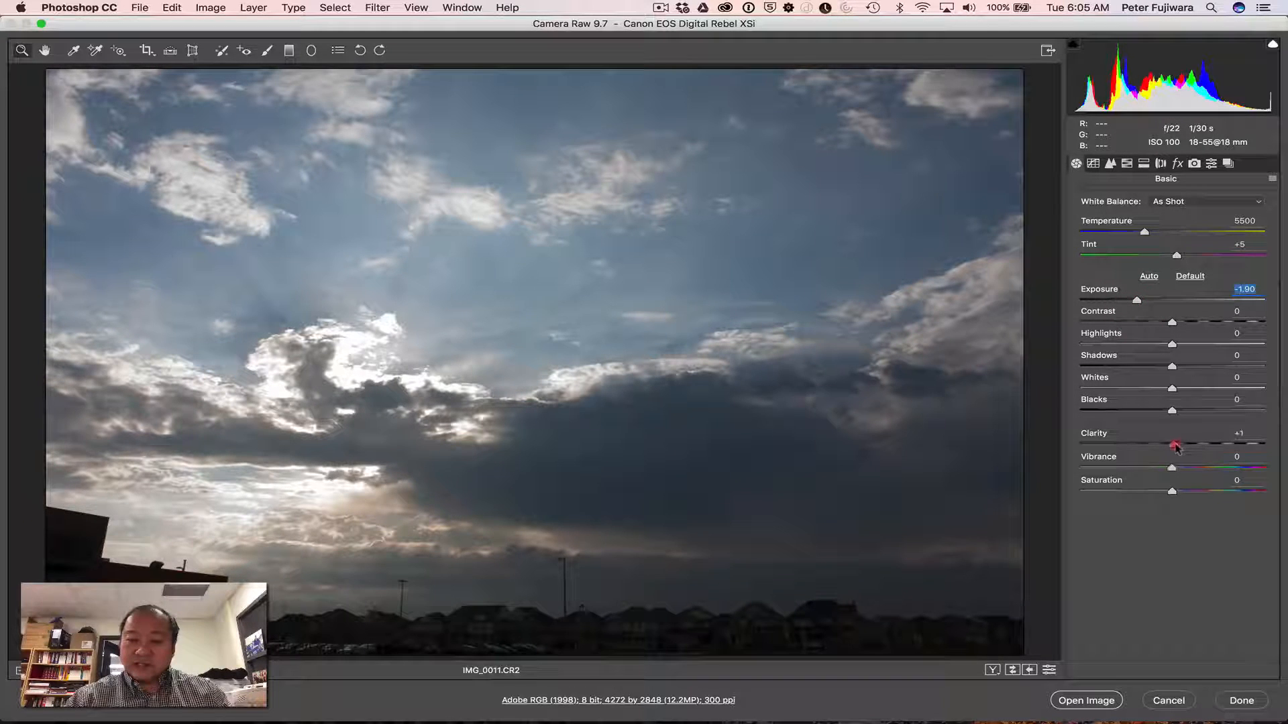
drag(1175, 445, 1195, 448)
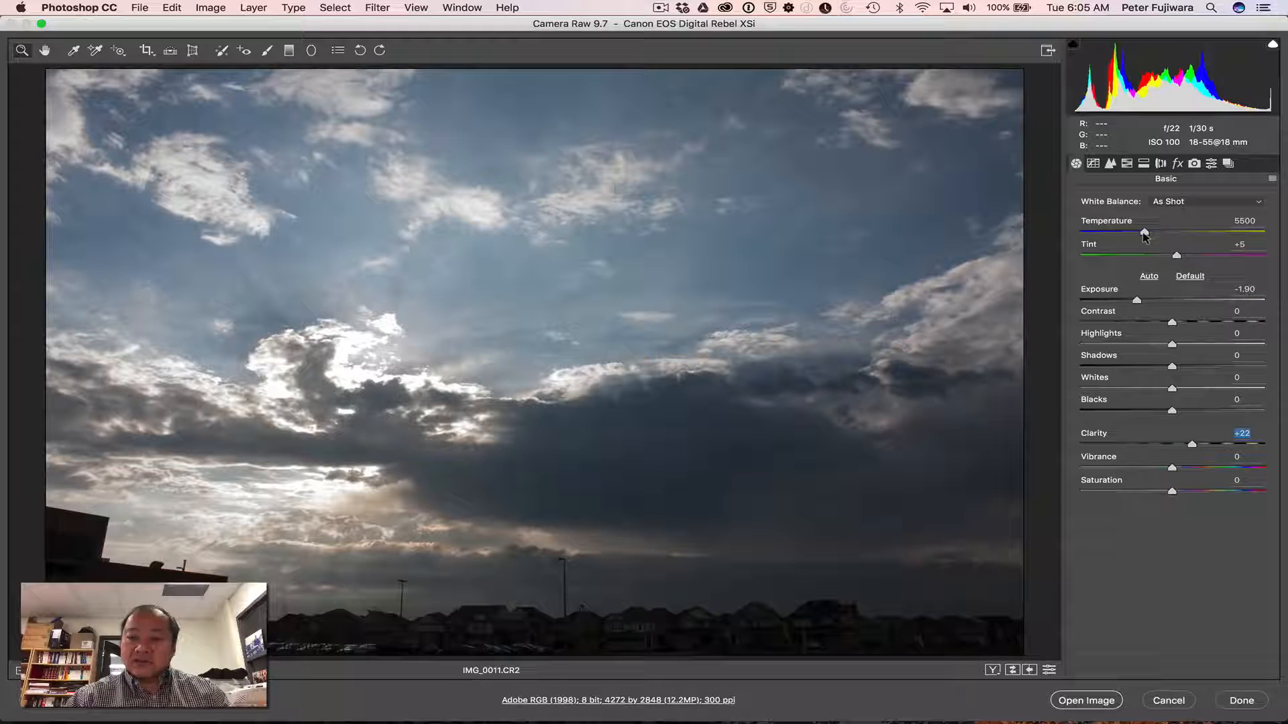
drag(1144, 232, 1131, 238)
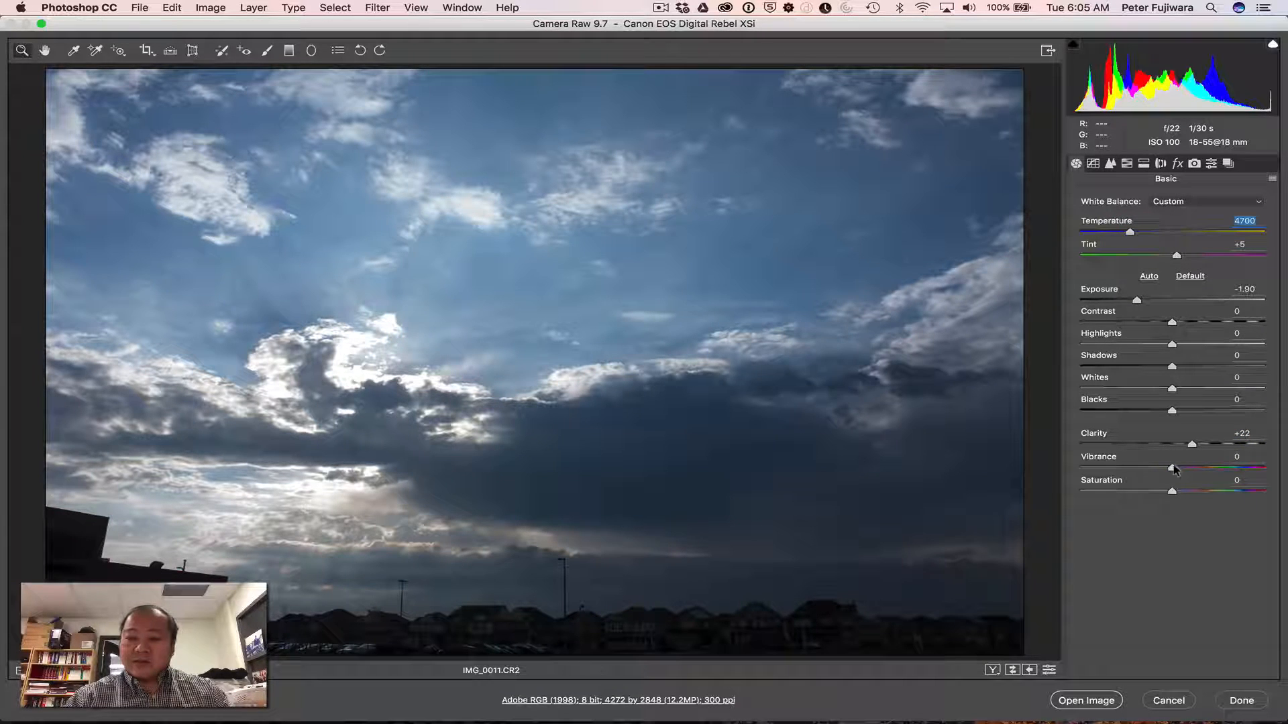
drag(1175, 471, 1184, 495)
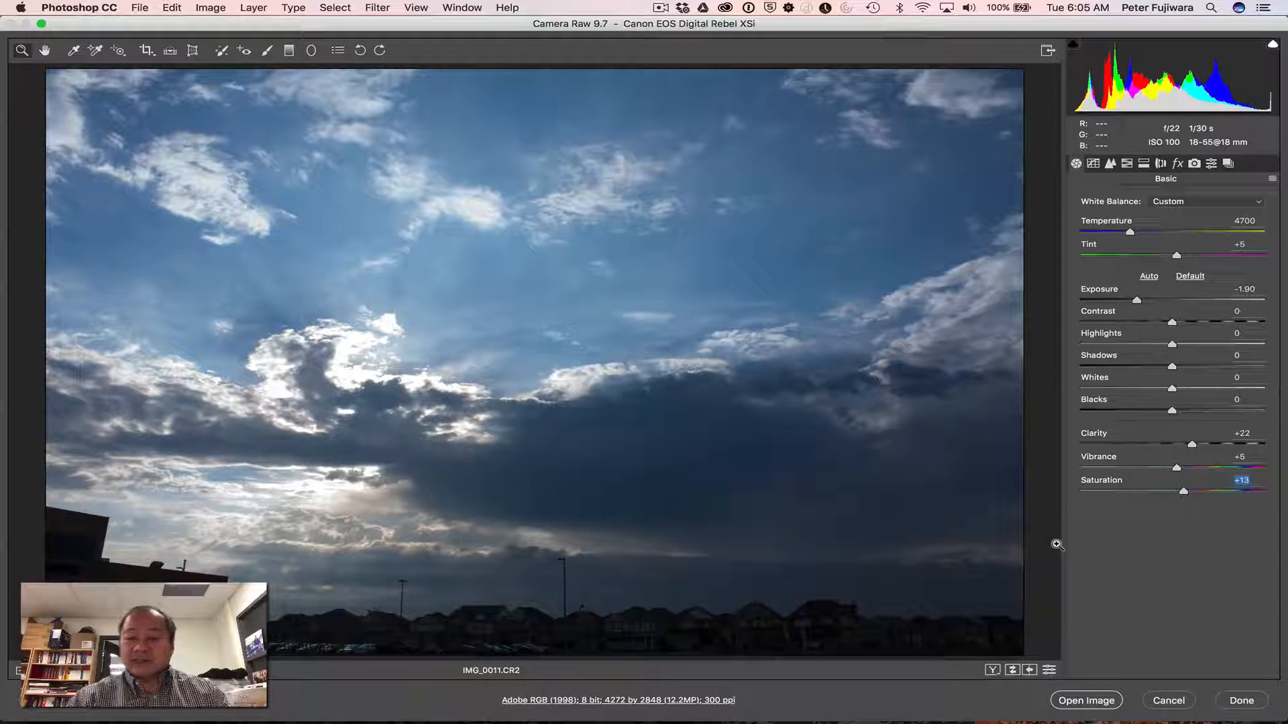
click(1087, 701)
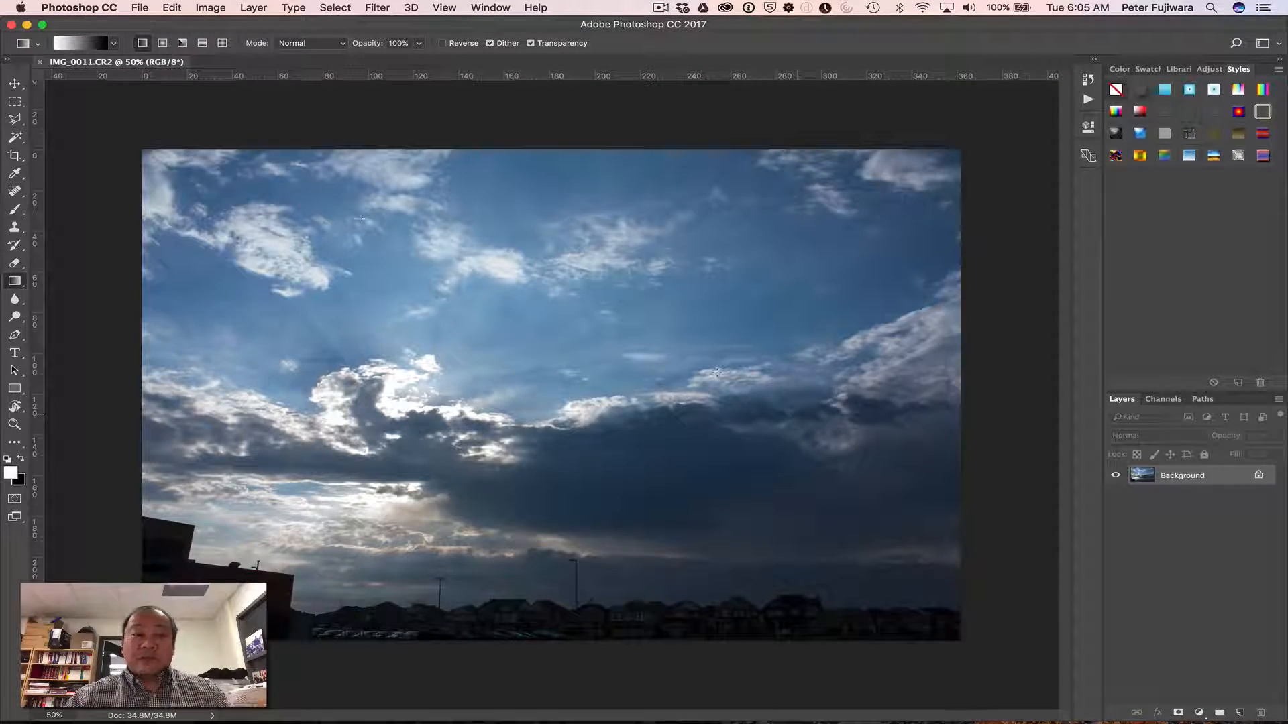
key(super+0)
Reopen IMG_0011.CR2 from the desktop in Camera Raw and set Exposure to +1.65 and Temperature to 5400 to brighten the houses.
click(27, 25)
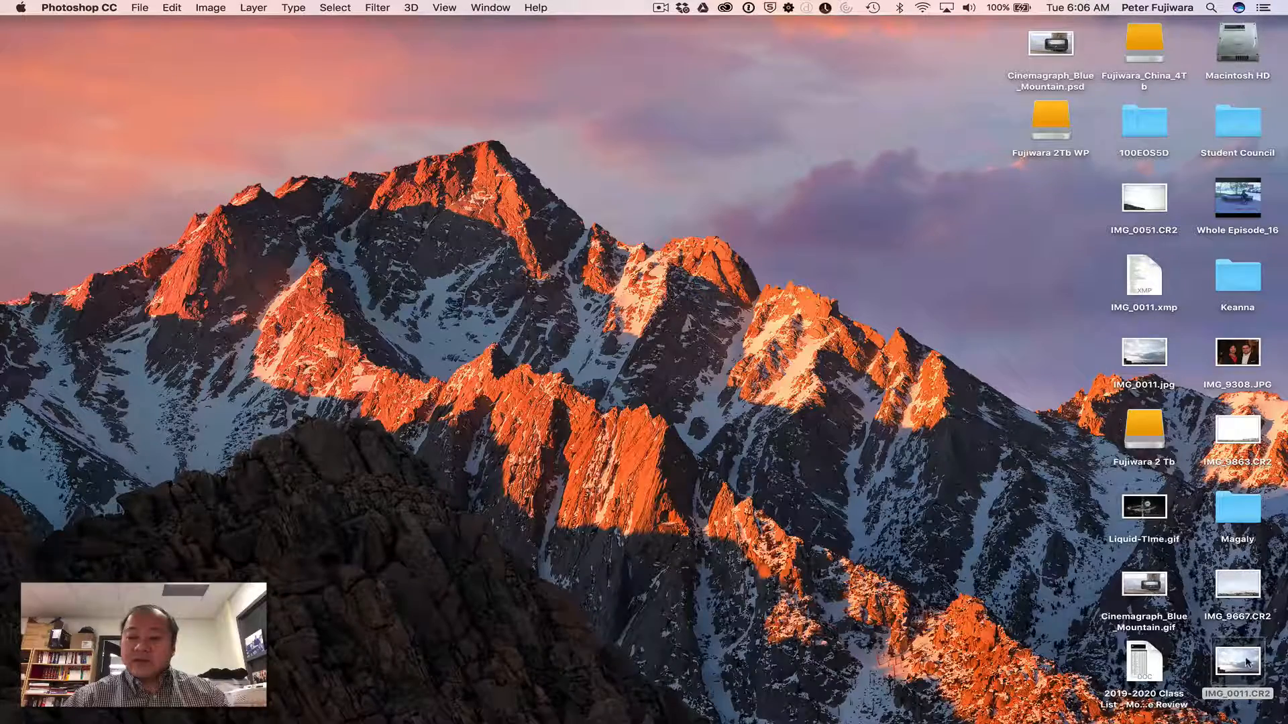
double_click(1246, 663)
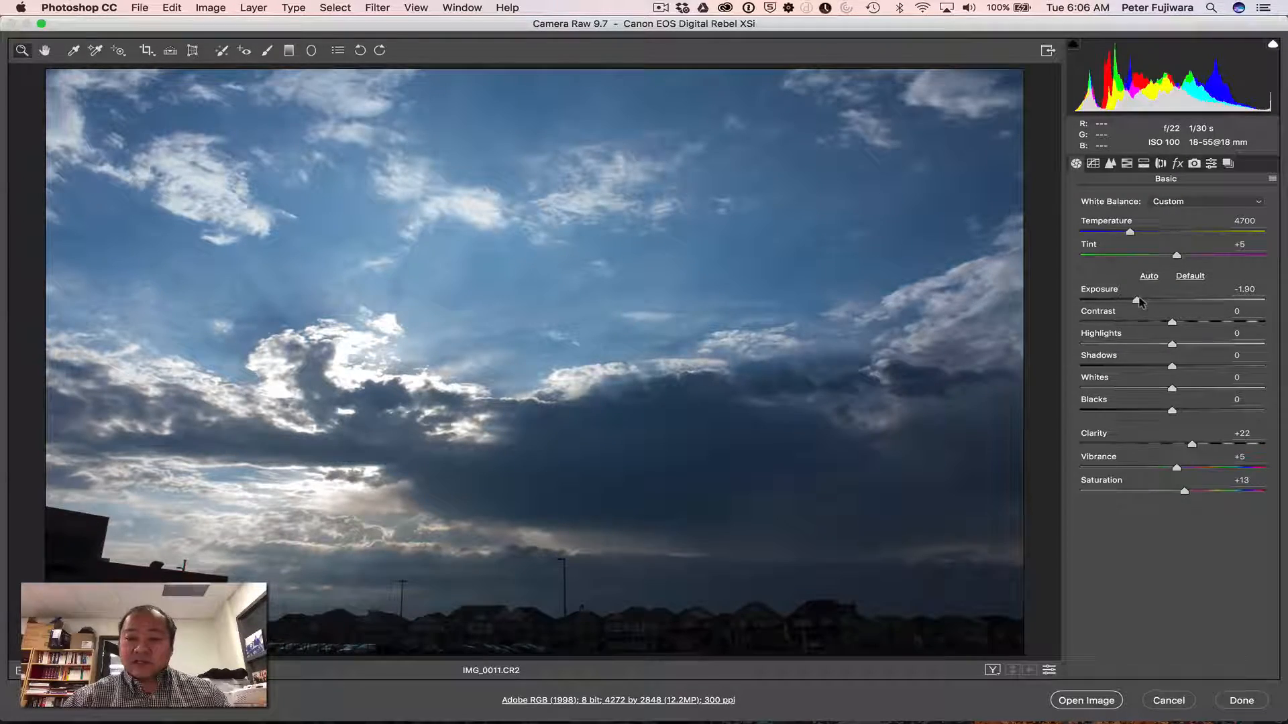
drag(1138, 302, 1205, 307)
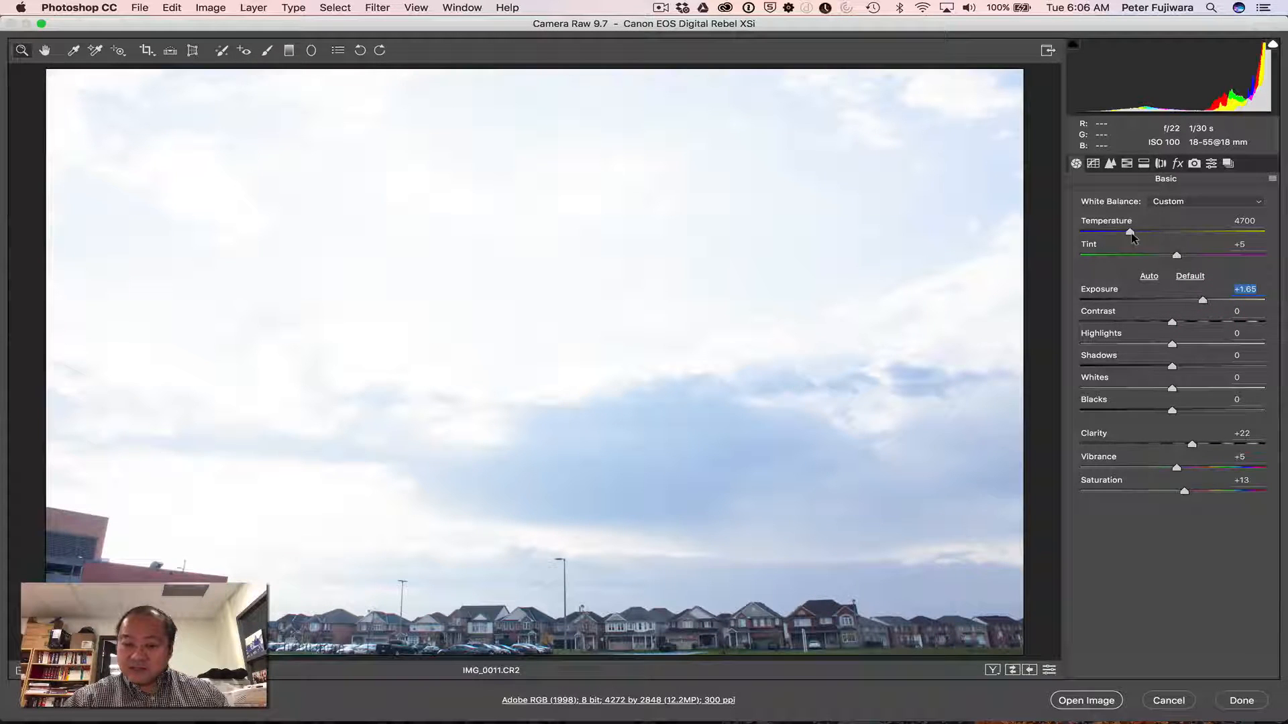
drag(1131, 233, 1140, 238)
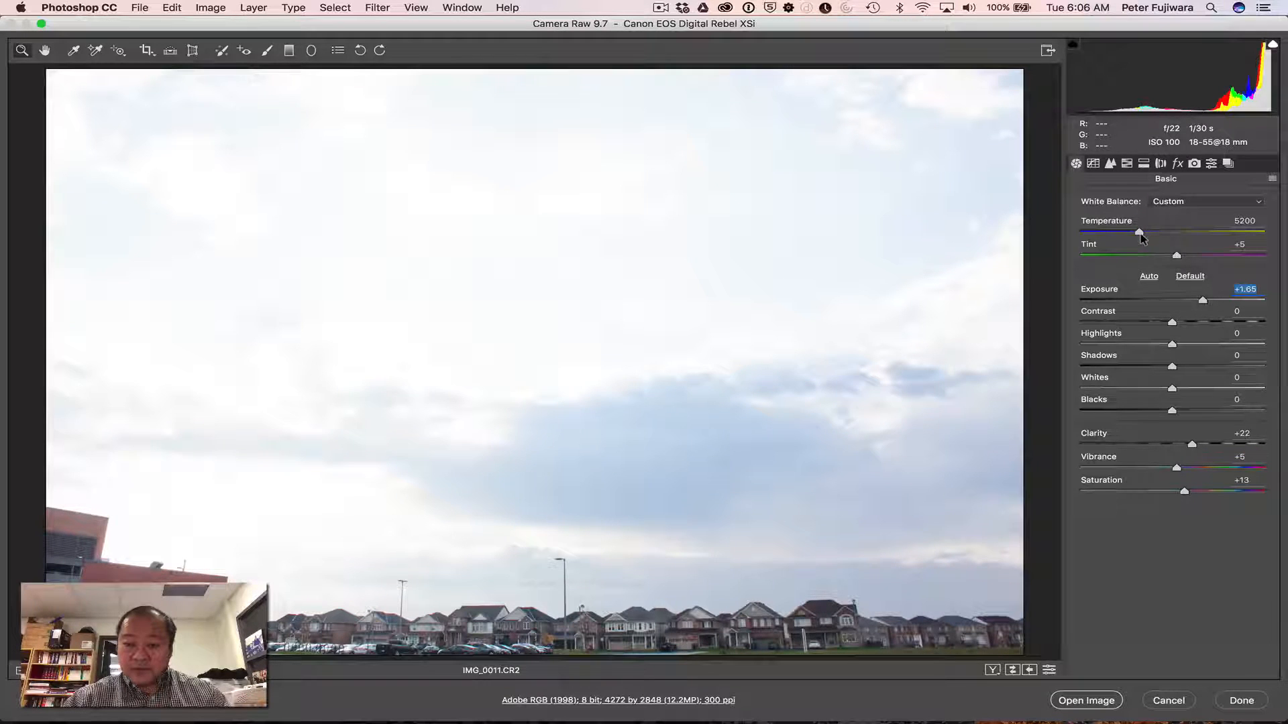
drag(1143, 238, 1144, 239)
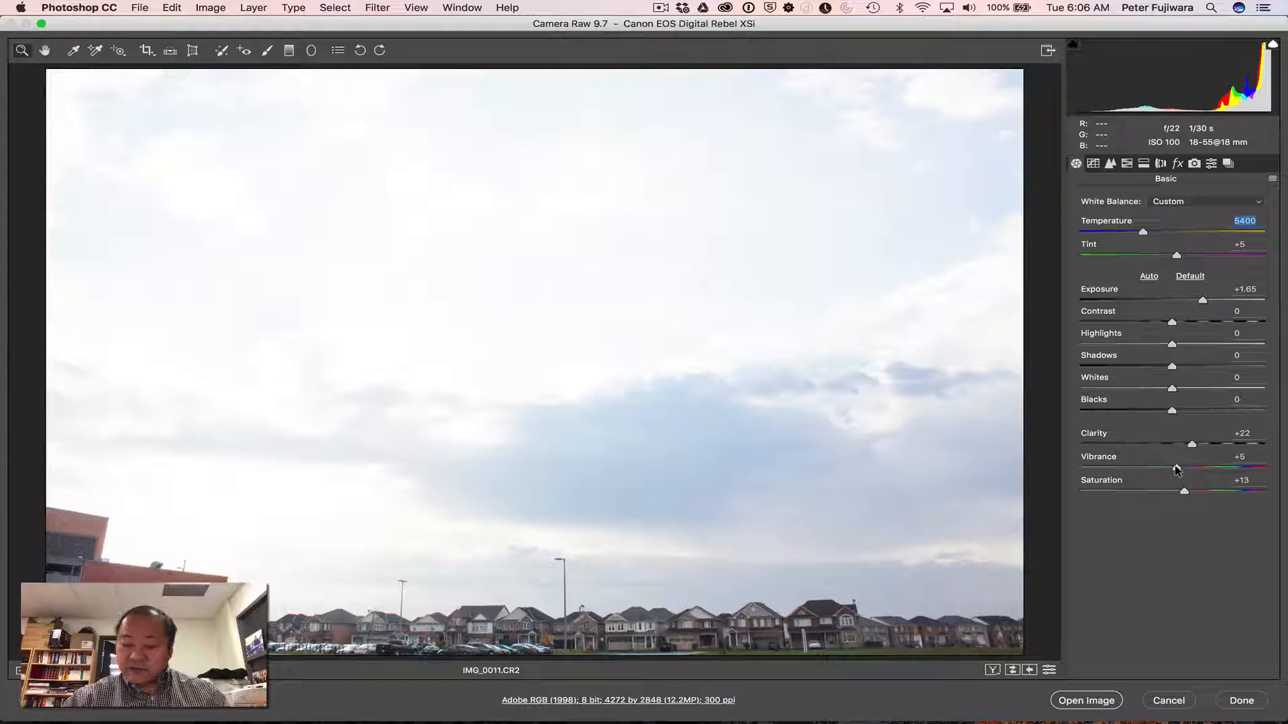
Set Vibrance to +19, Saturation to +23 and Contrast to +16, and open the bright version in Photoshop fitted to the window.
drag(1179, 469, 1194, 494)
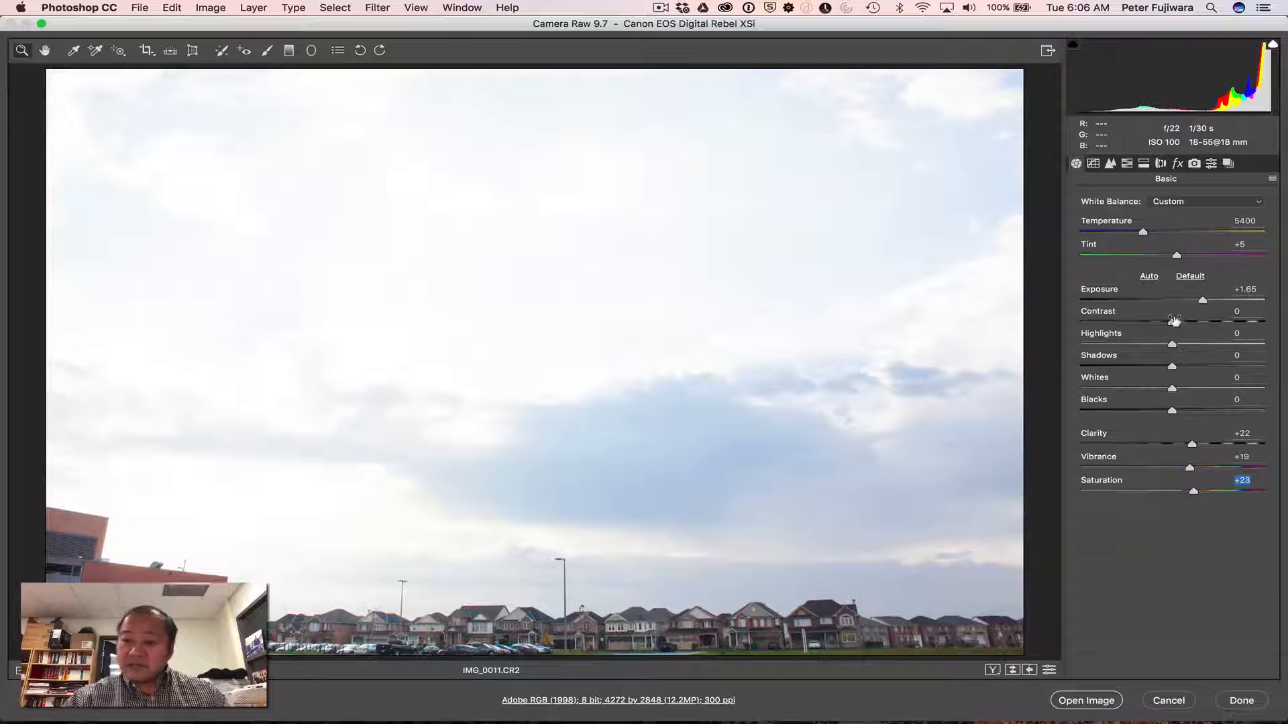
drag(1174, 320, 1188, 325)
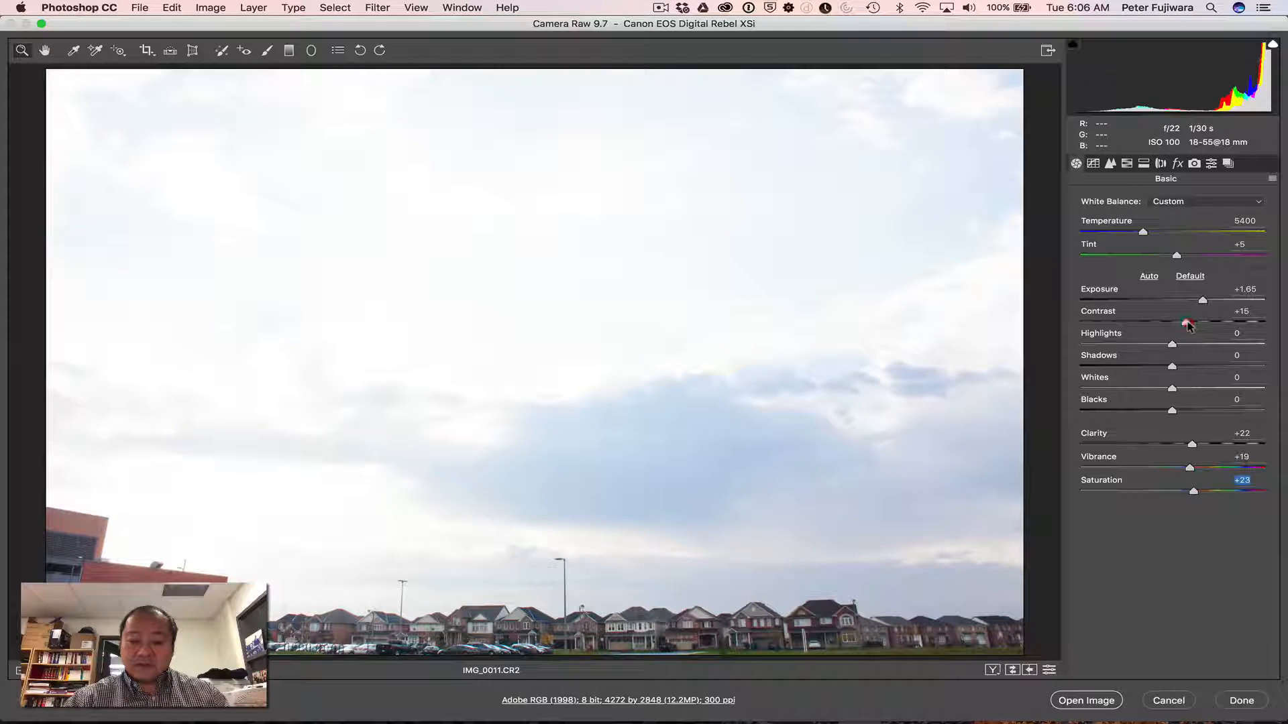
drag(1187, 325, 1187, 325)
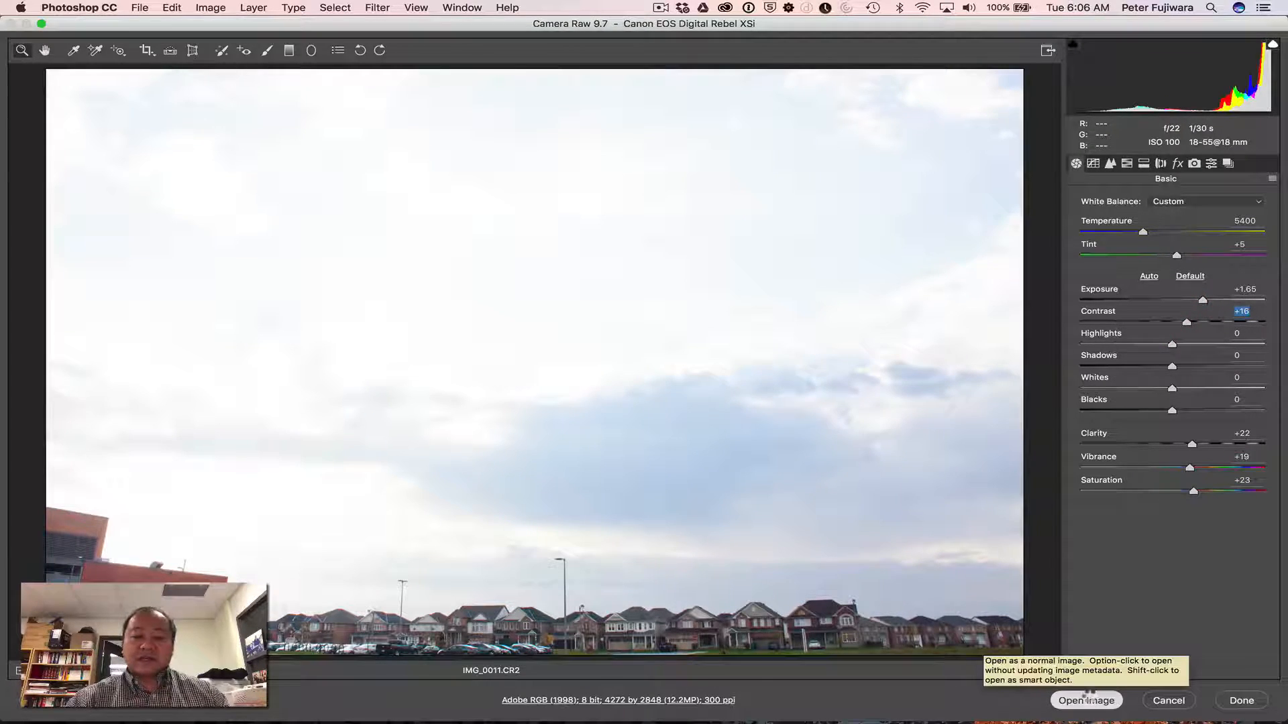
click(1093, 698)
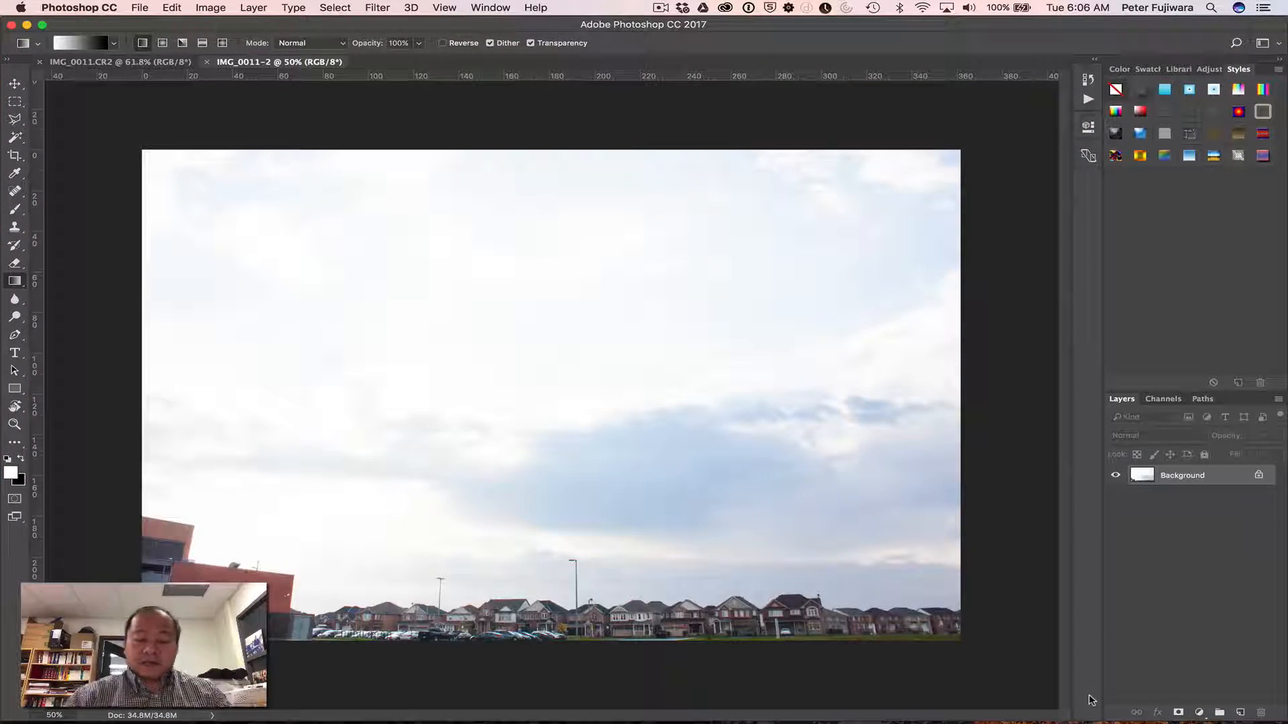
key(super+0)
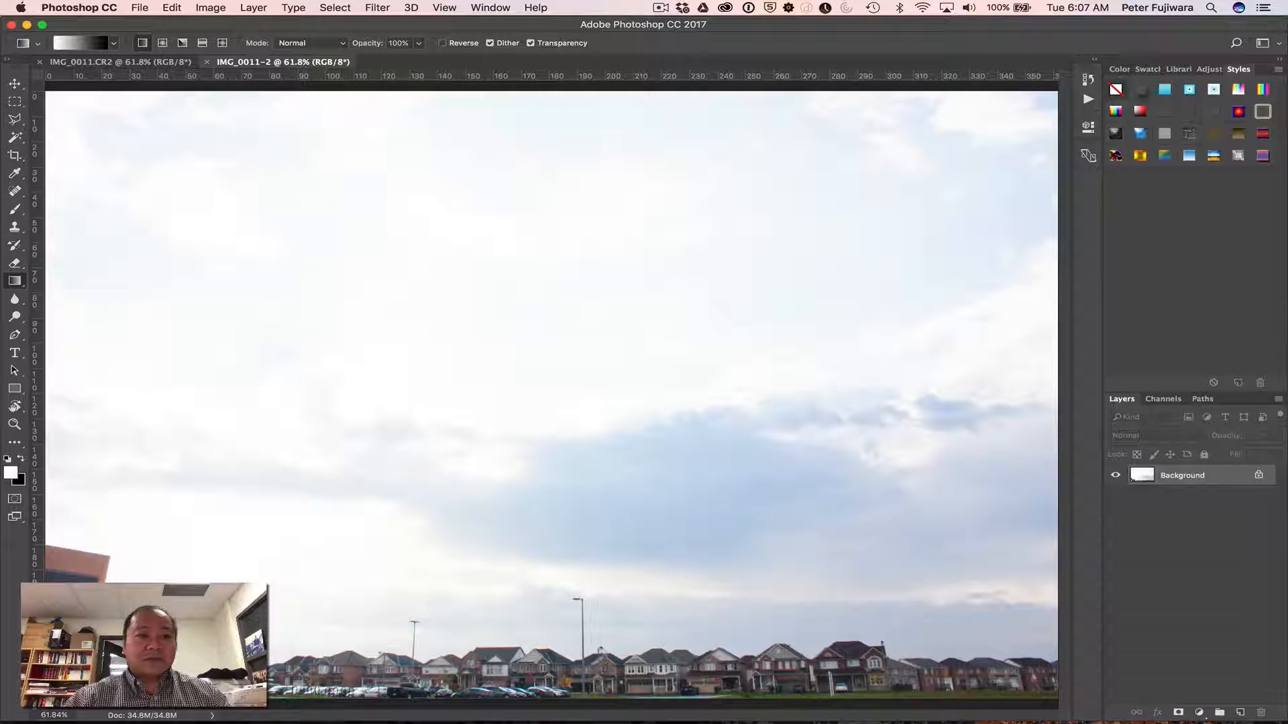
Copy the entire bright image IMG_0011-2 and paste it as a new layer over the dark IMG_0011.CR2.
click(100, 64)
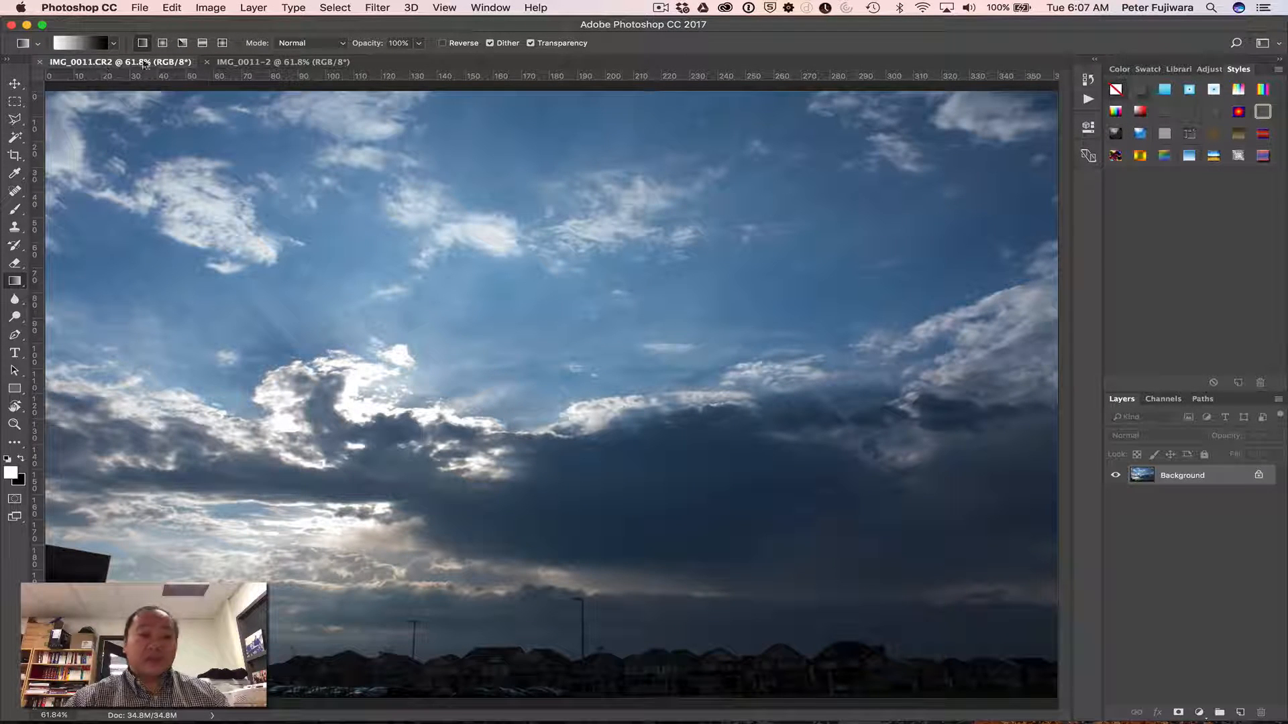
click(225, 61)
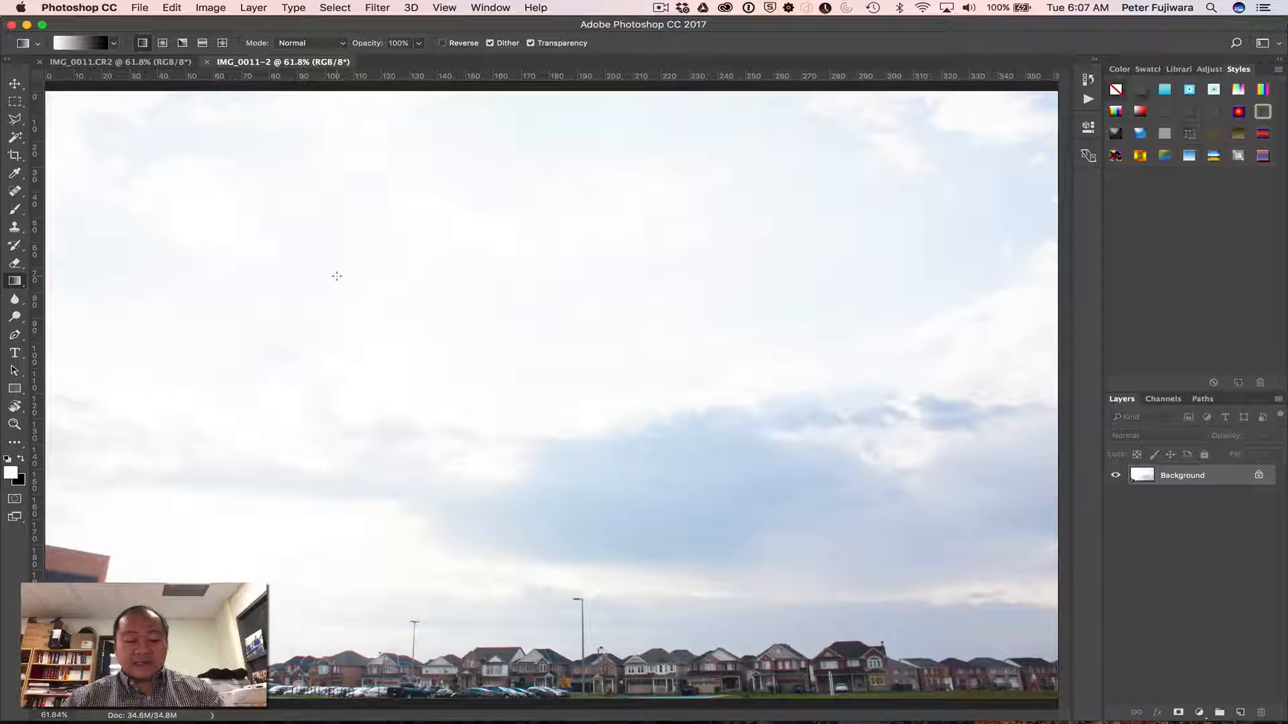
key(super)
key(super+a)
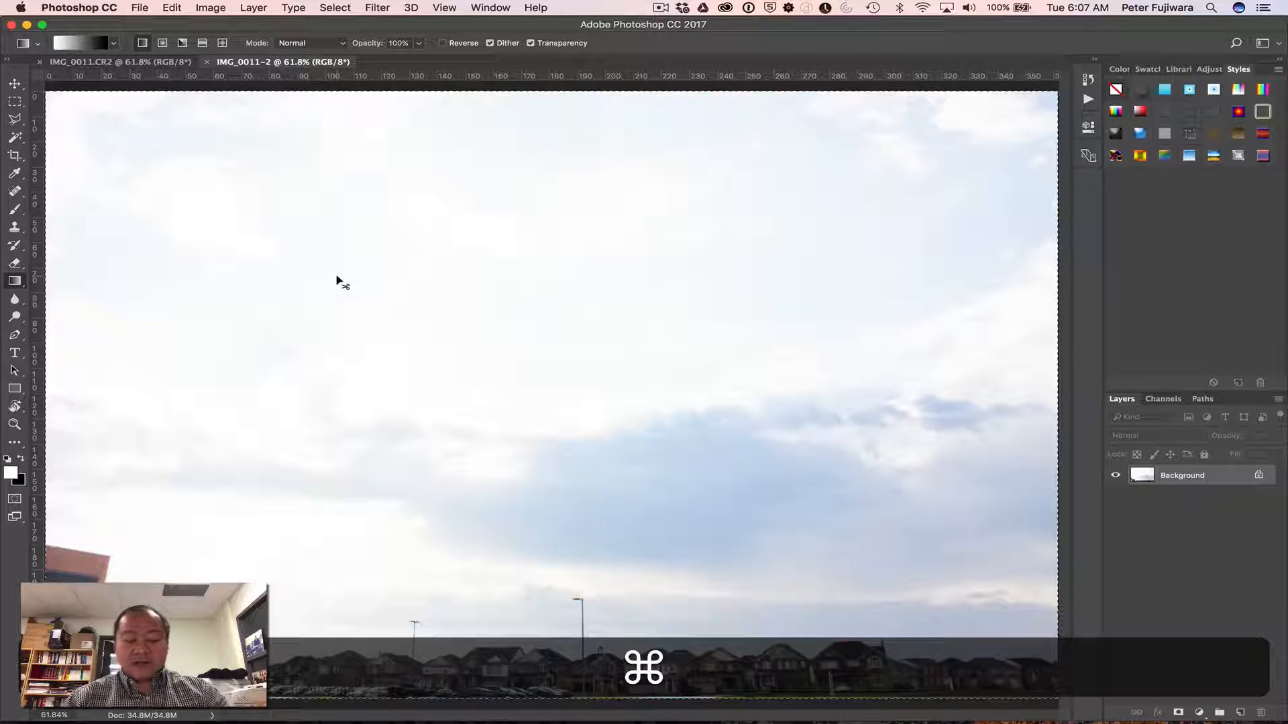
key(super+c)
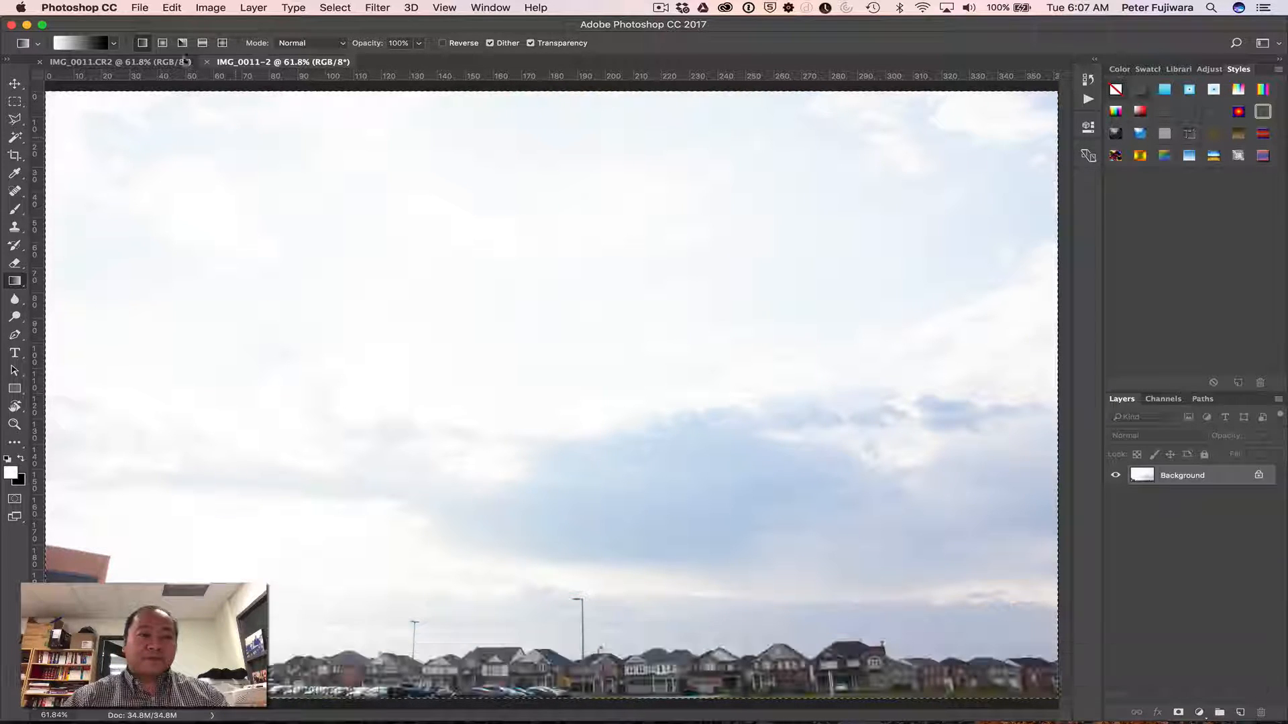
click(138, 62)
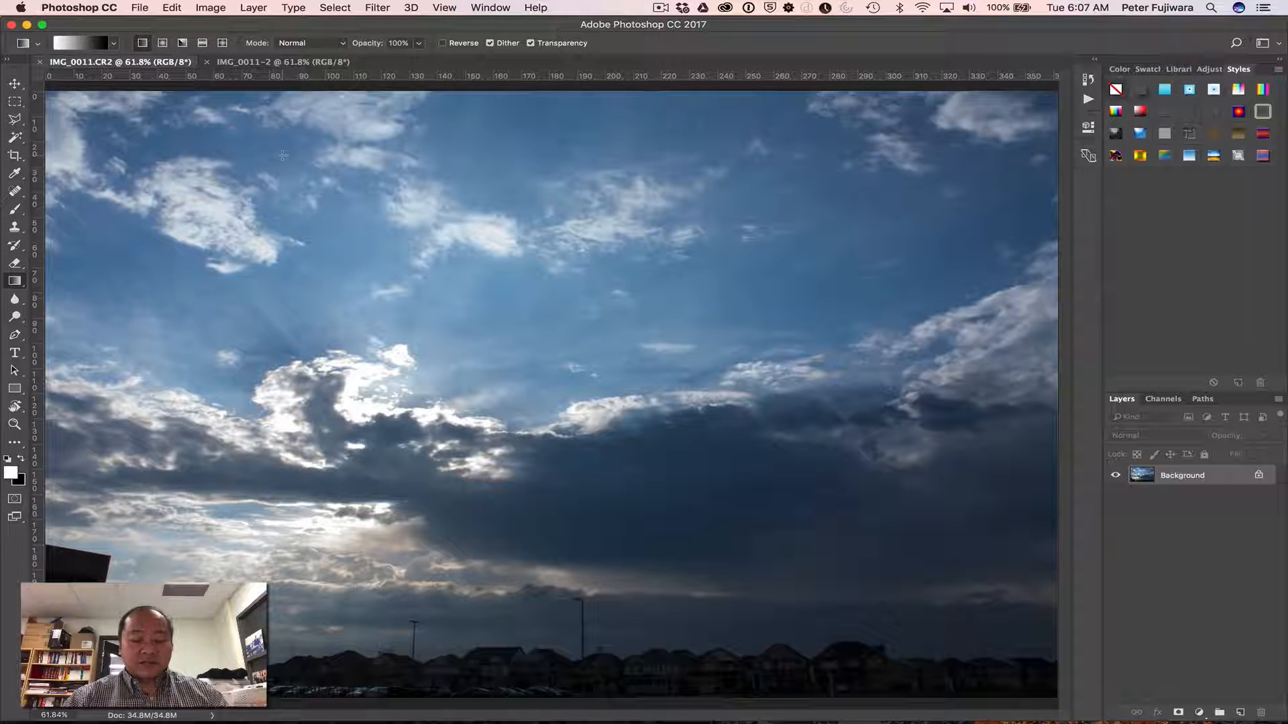
key(super+v)
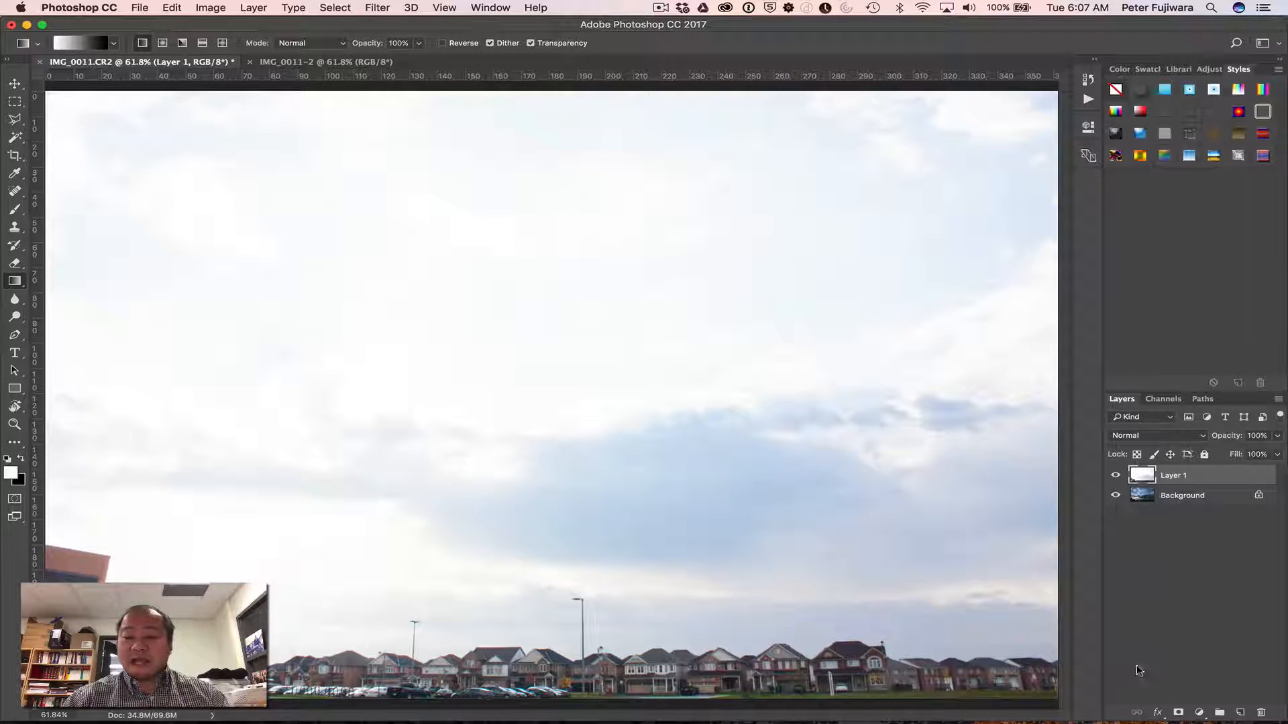
Add a layer mask to Layer 1 and draw a straight vertical black-to-white gradient on it from the dark cloud down to the houses.
click(1179, 714)
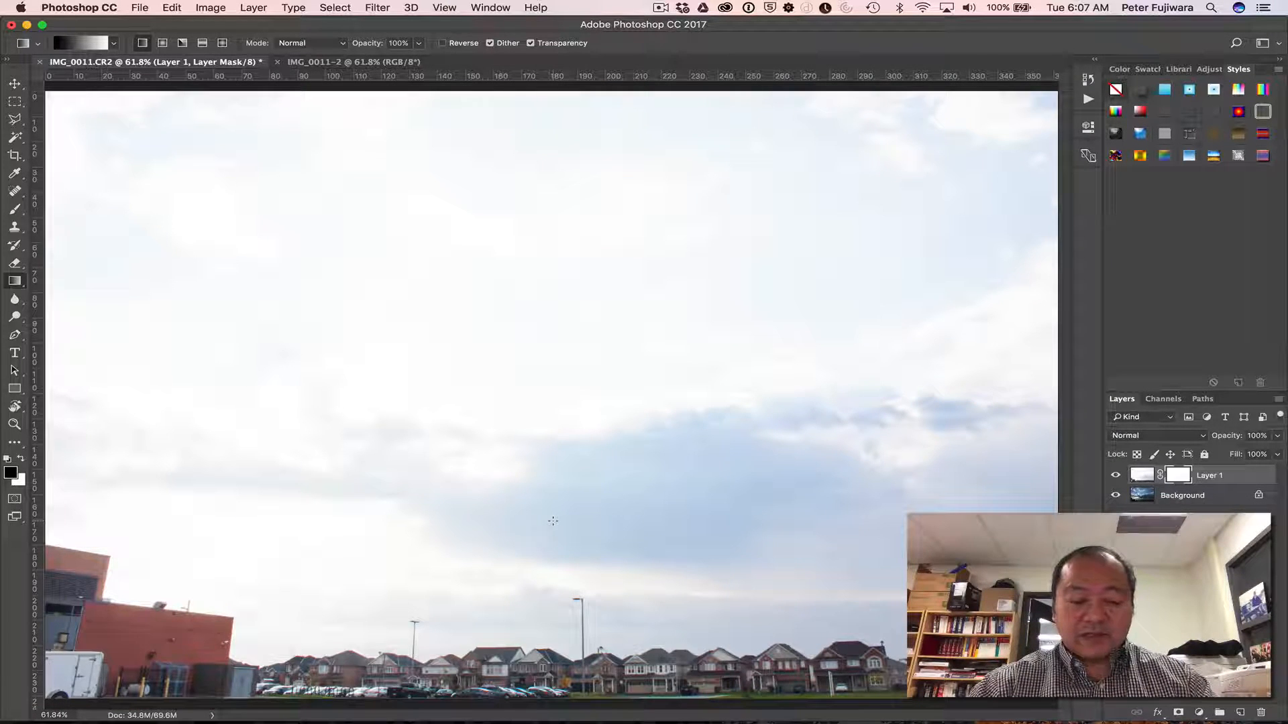
key(shift)
drag(553, 521, 548, 678)
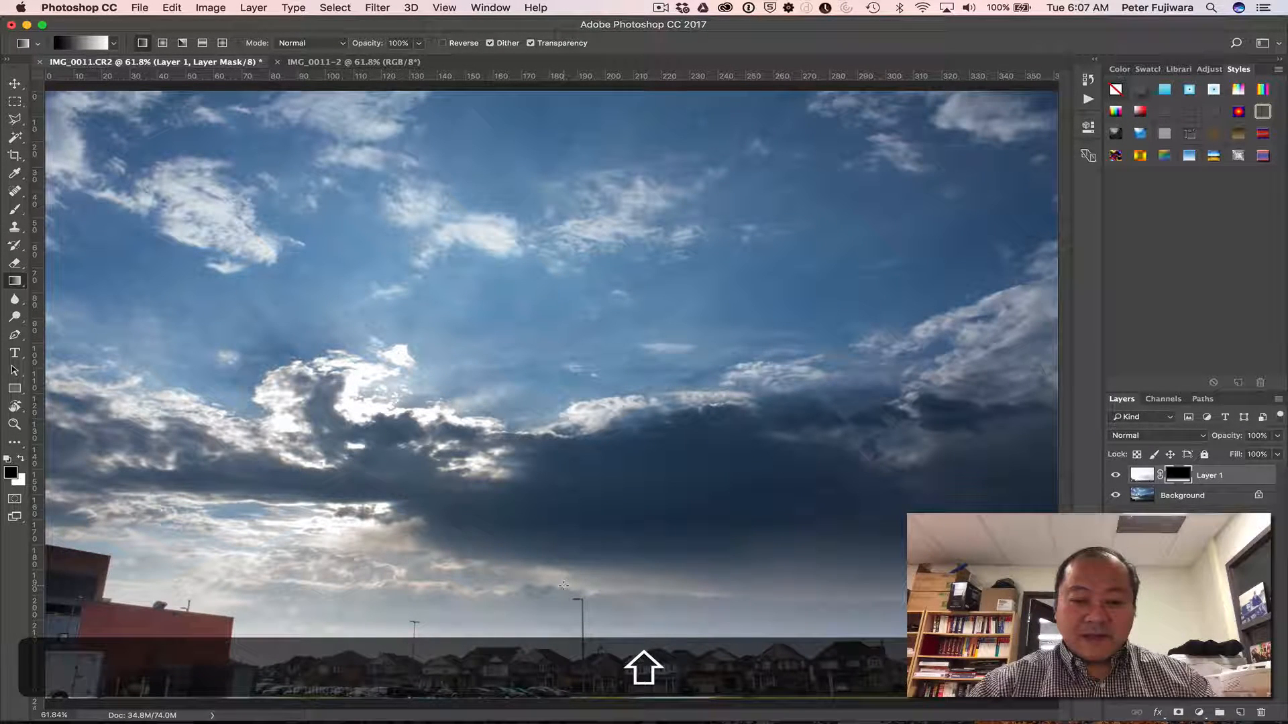
Redraw the mask gradient with different lengths and angles, ending with a short near-vertical one from the lower cloud edge to the house roofs.
drag(563, 587, 563, 649)
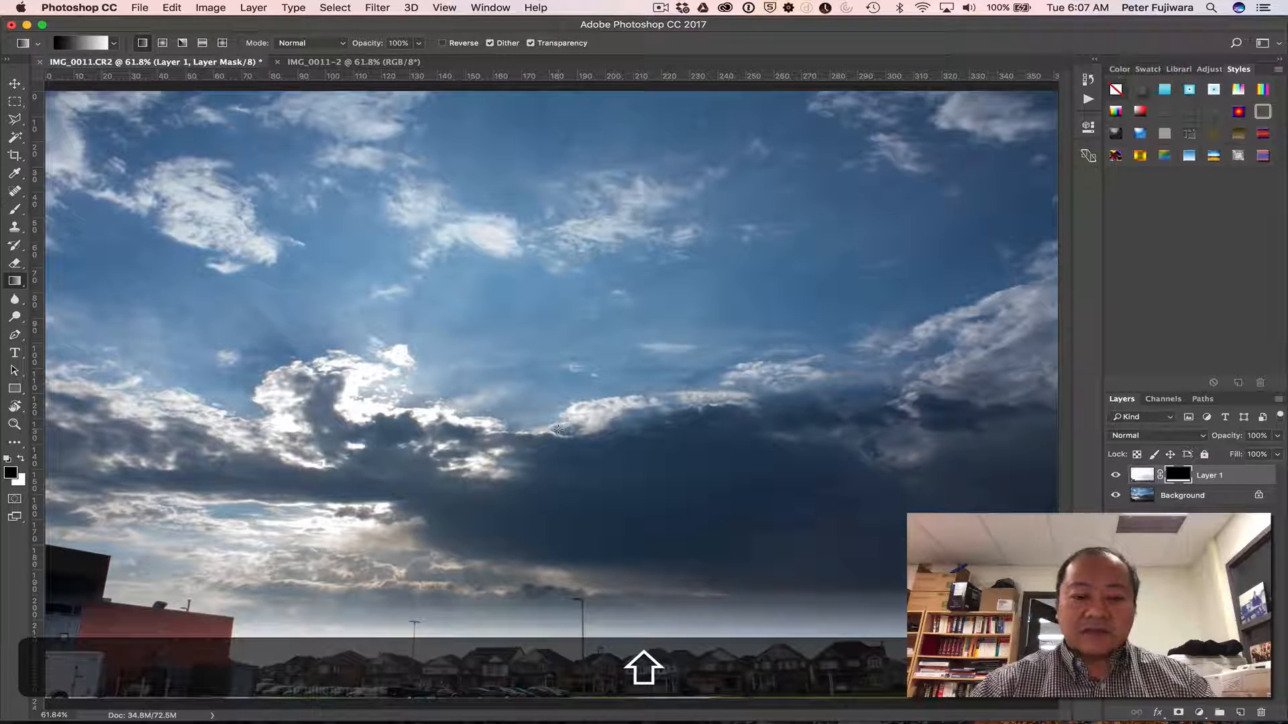
drag(558, 430, 580, 636)
drag(577, 695, 577, 695)
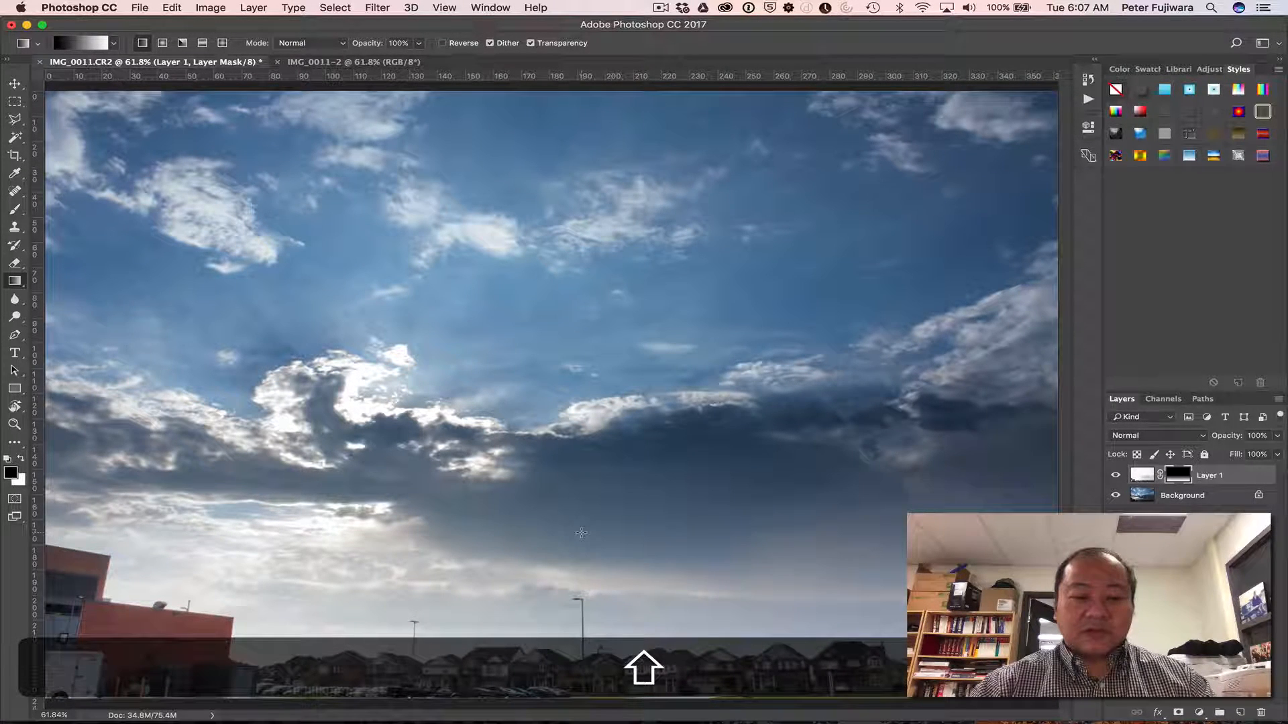
drag(581, 533, 586, 651)
drag(581, 598, 584, 660)
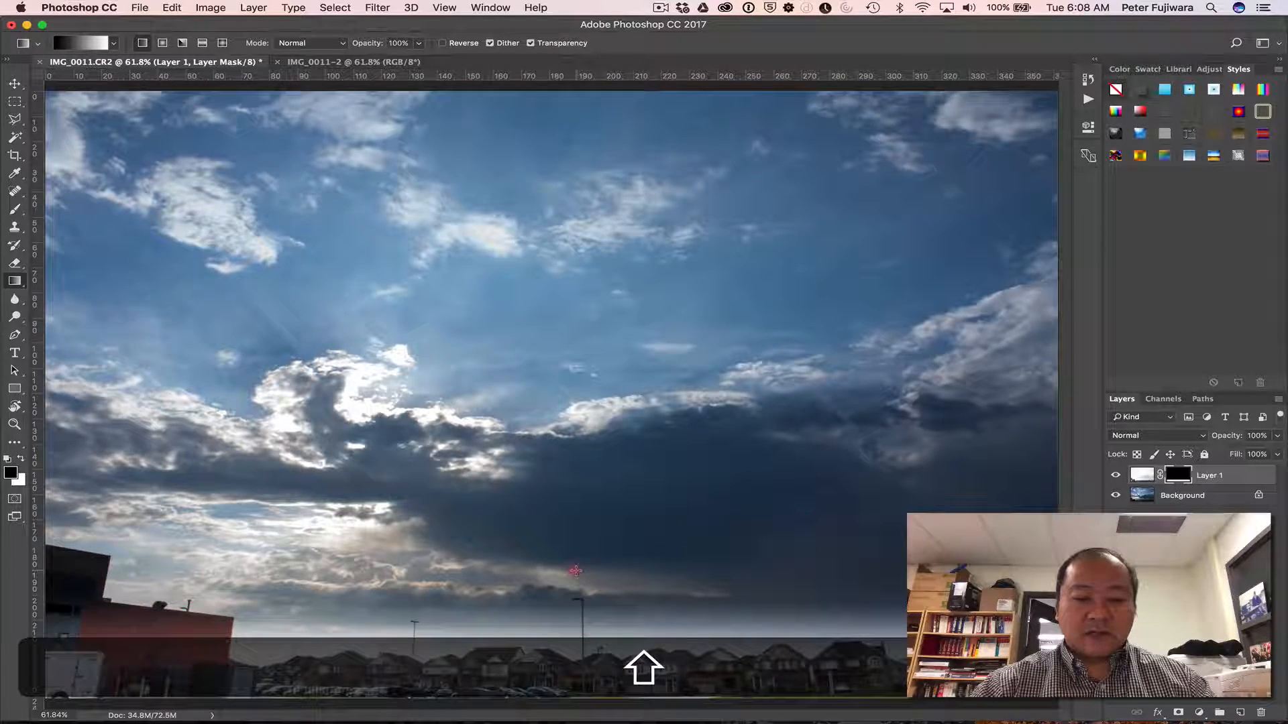
drag(574, 613, 576, 630)
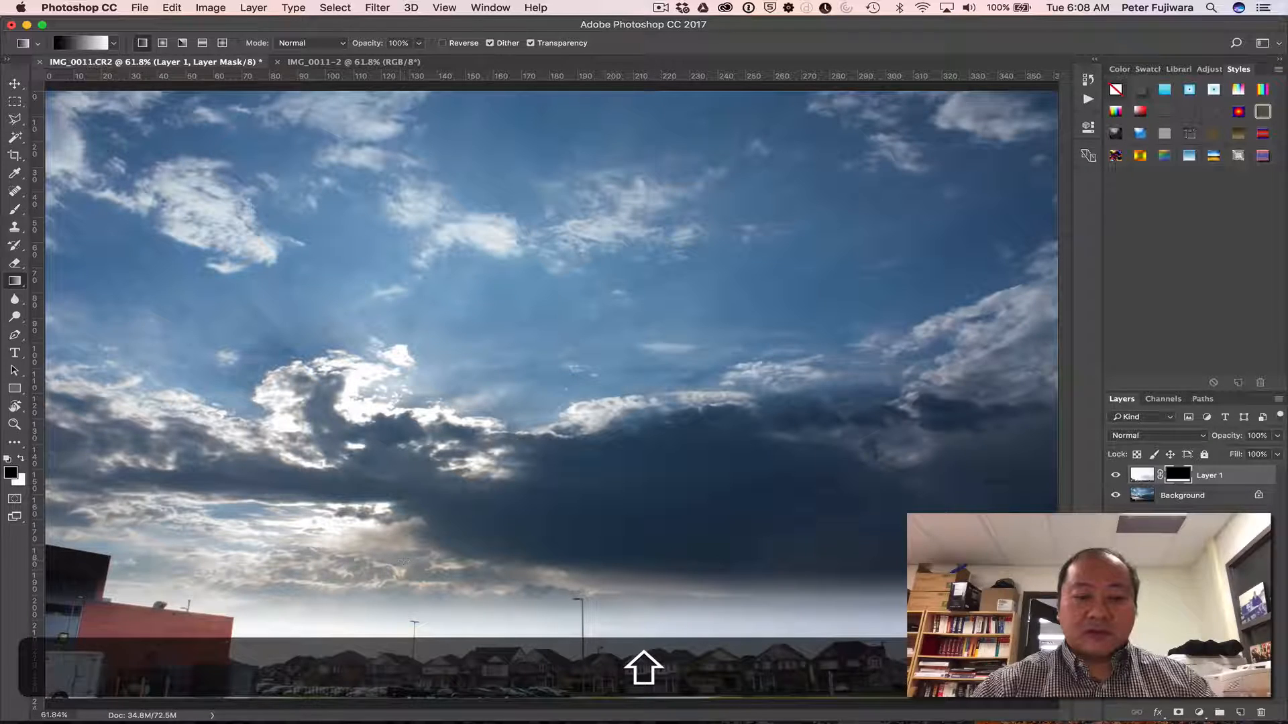
drag(400, 550, 405, 636)
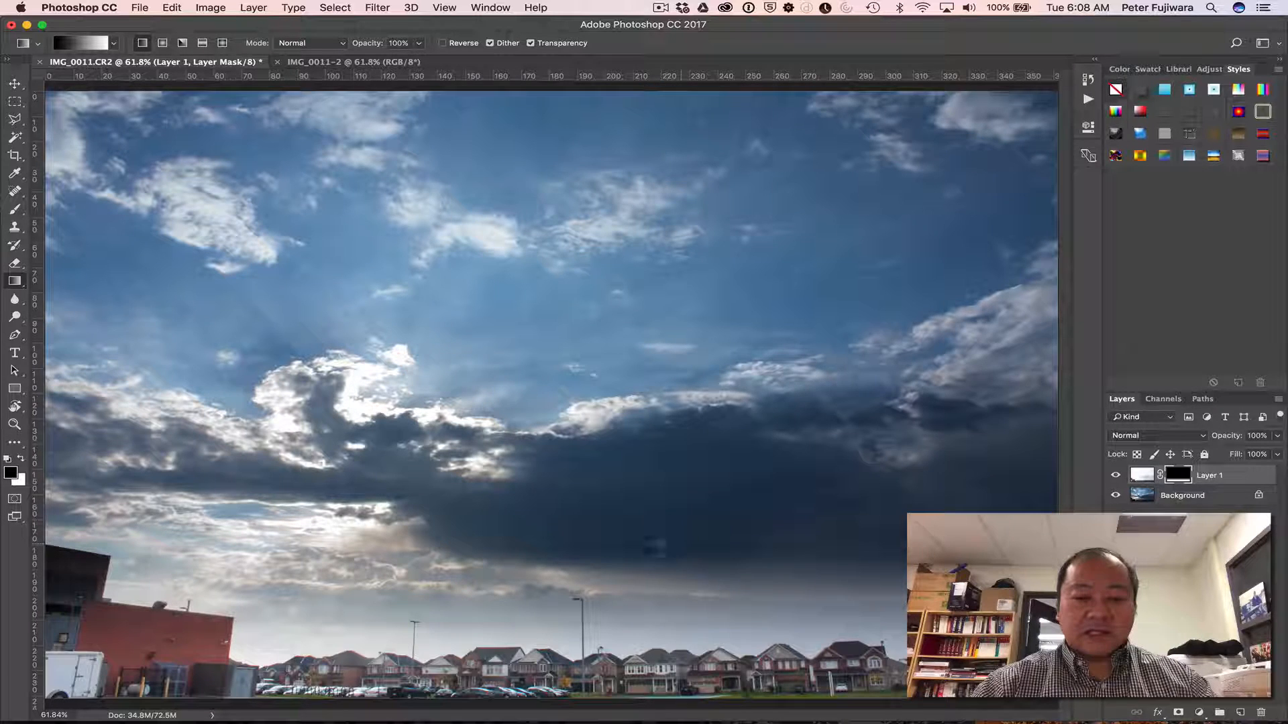
drag(648, 536, 588, 676)
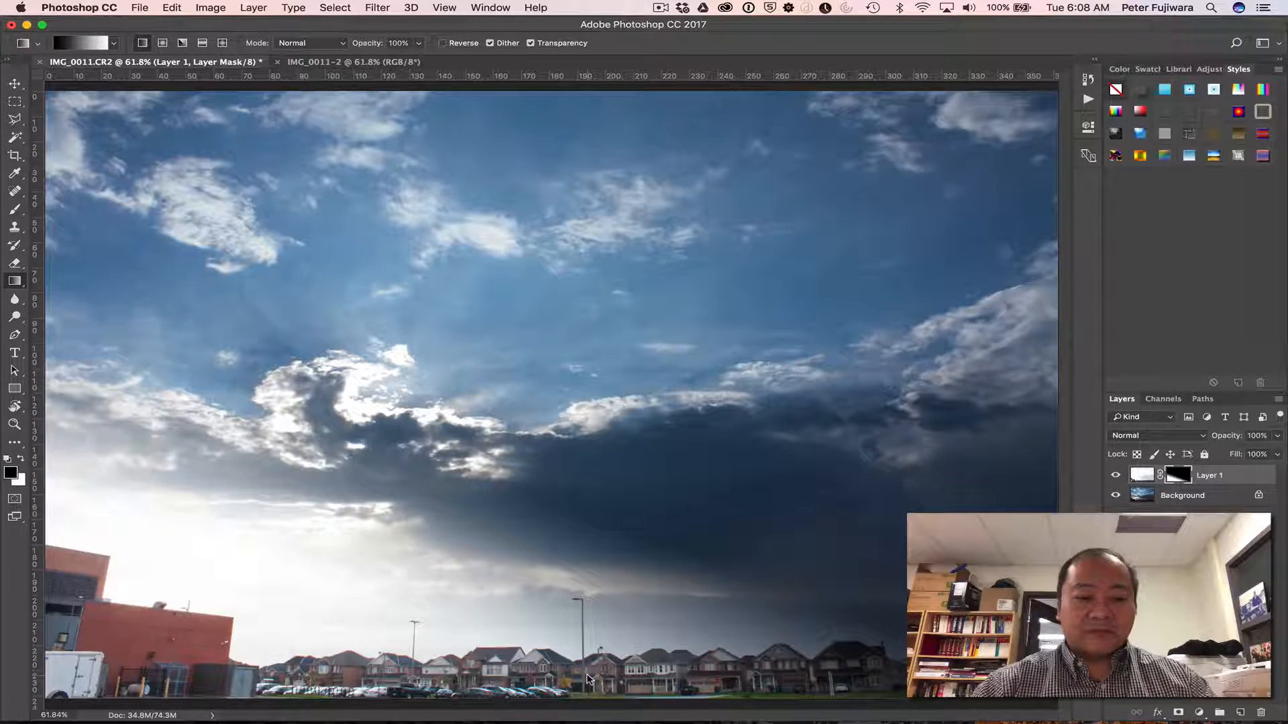
drag(604, 552, 594, 661)
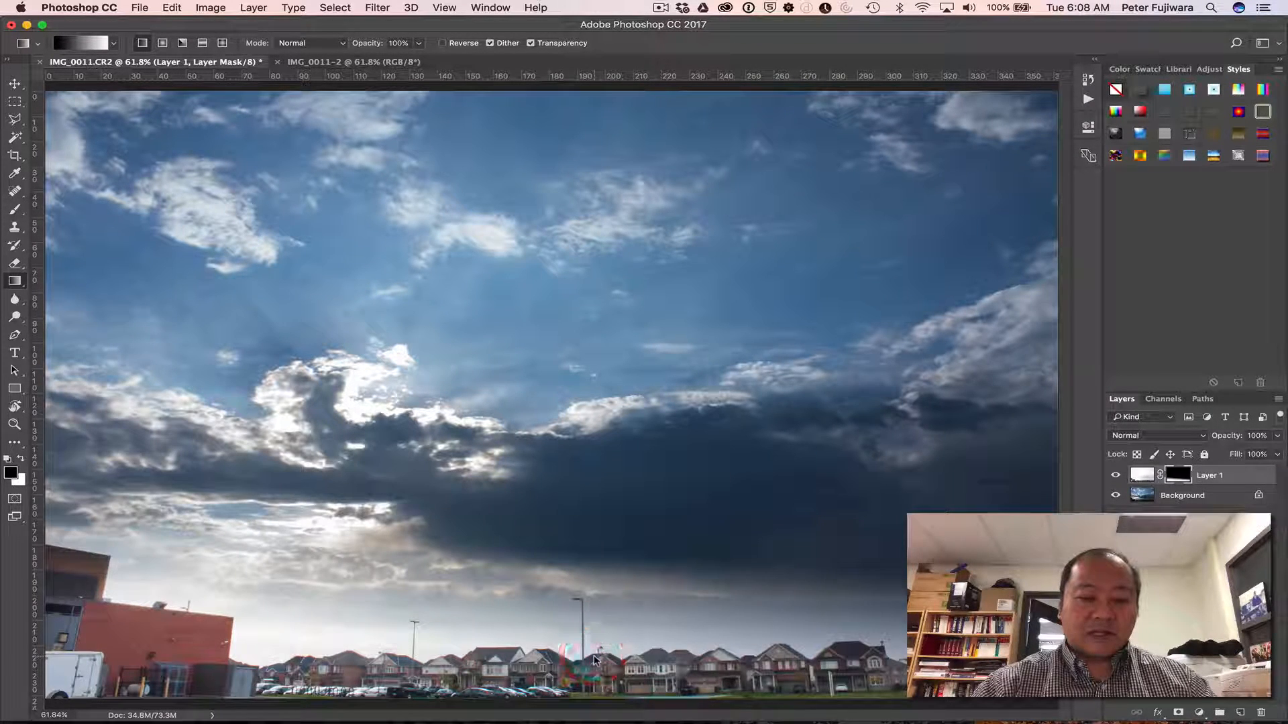